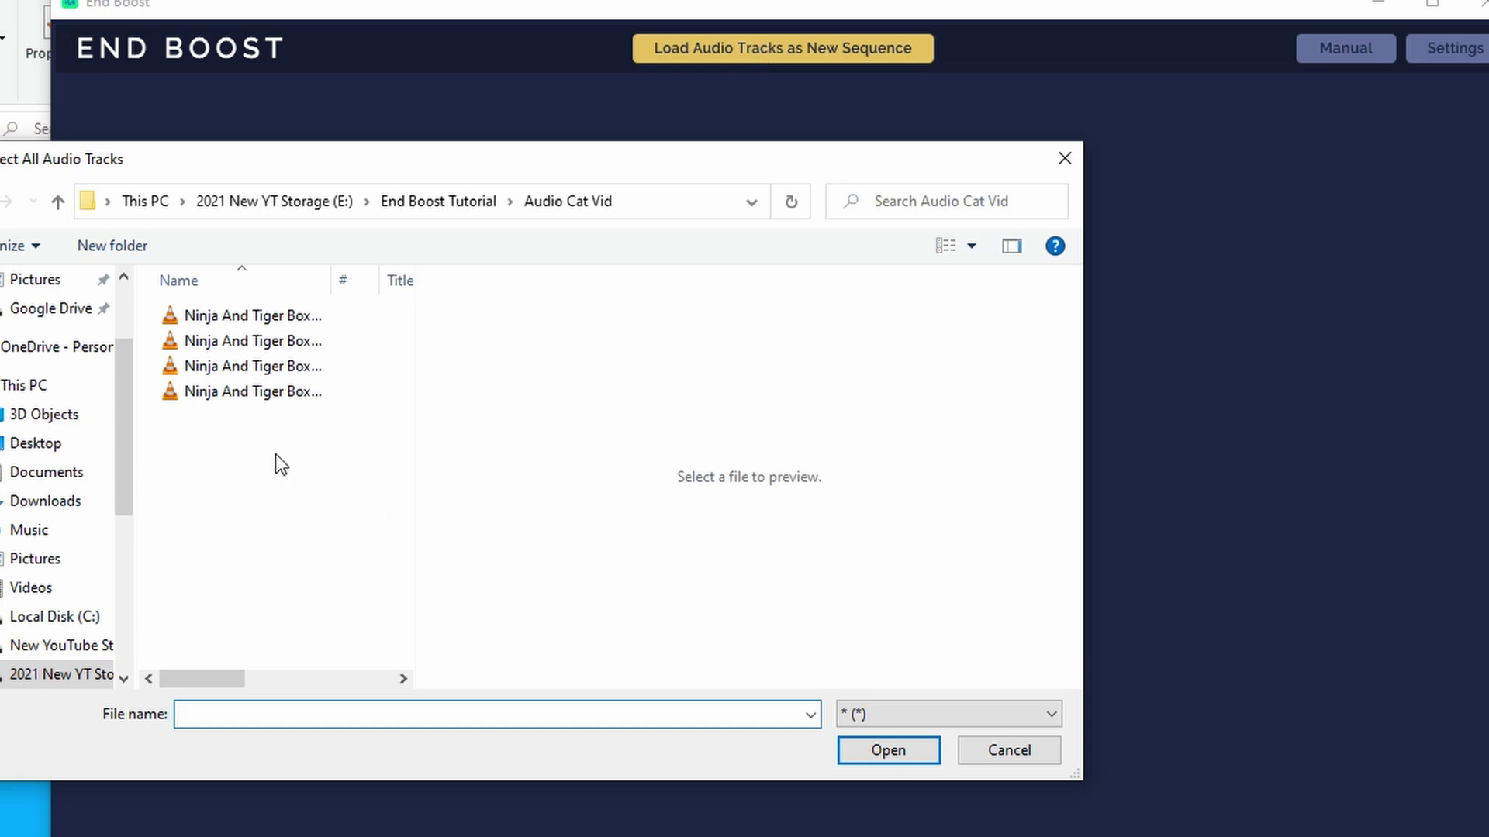
# Select all four Ninja And Tiger Box WAV files in the Audio Cat Vid folder and open them.
pyautogui.moveTo(276, 454); pyautogui.dragTo(237, 307)
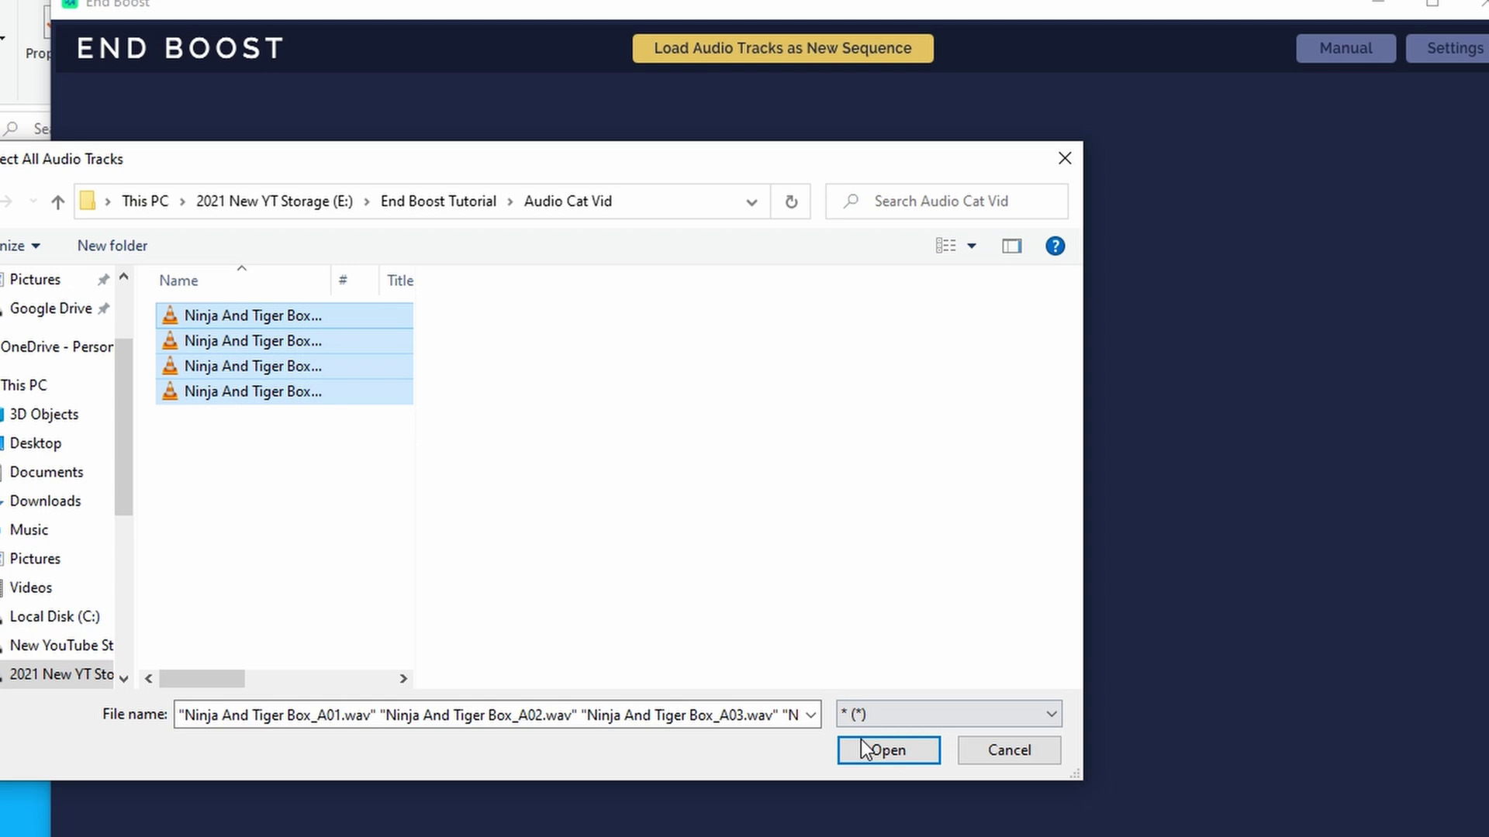
pyautogui.click(885, 762)
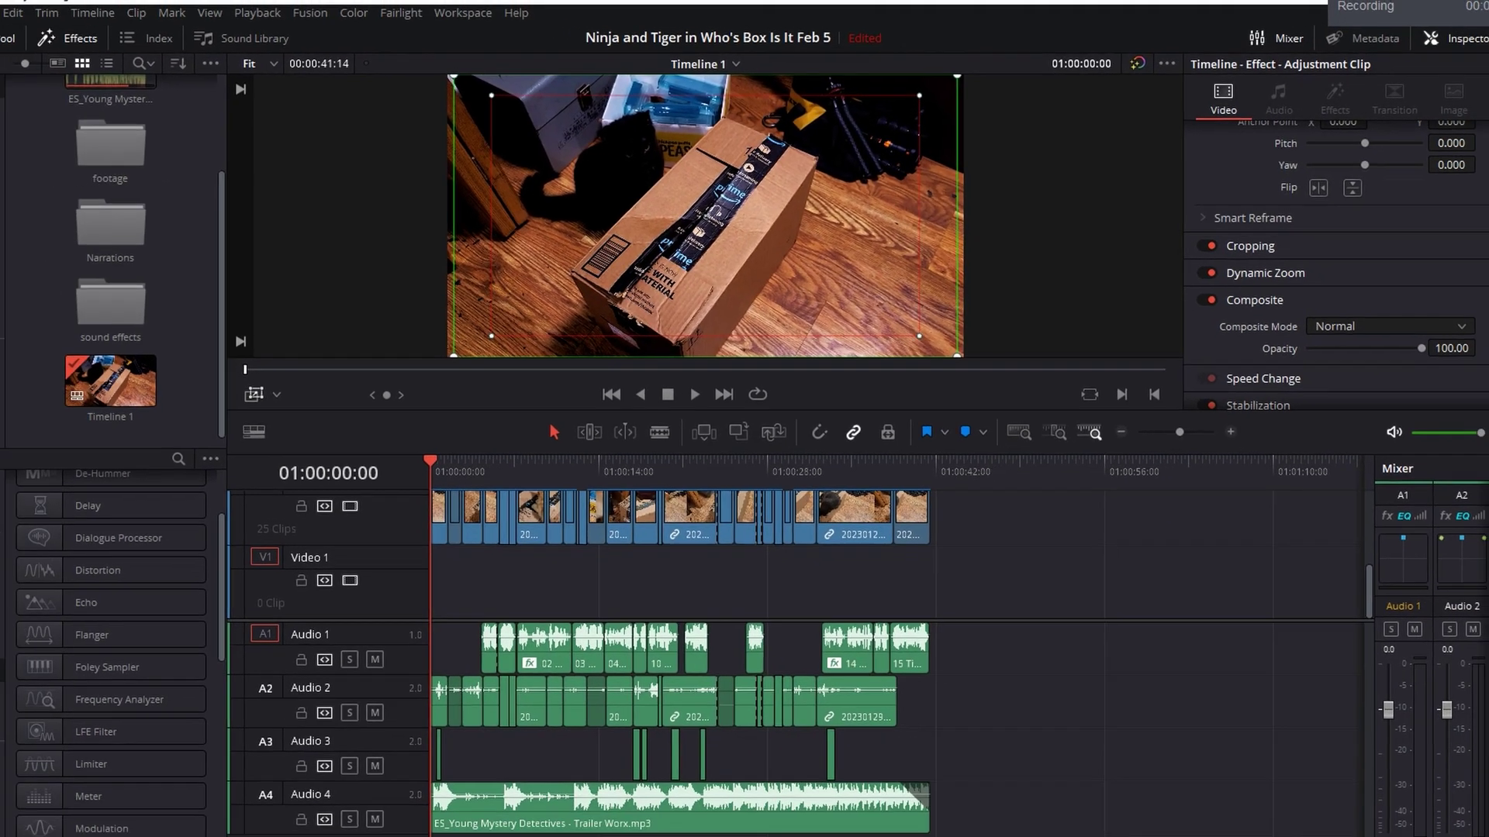
# Switch to DaVinci Resolve's Deliver page and render the queued Ninja And Tiger Box.wav job.
pyautogui.click(1024, 835)
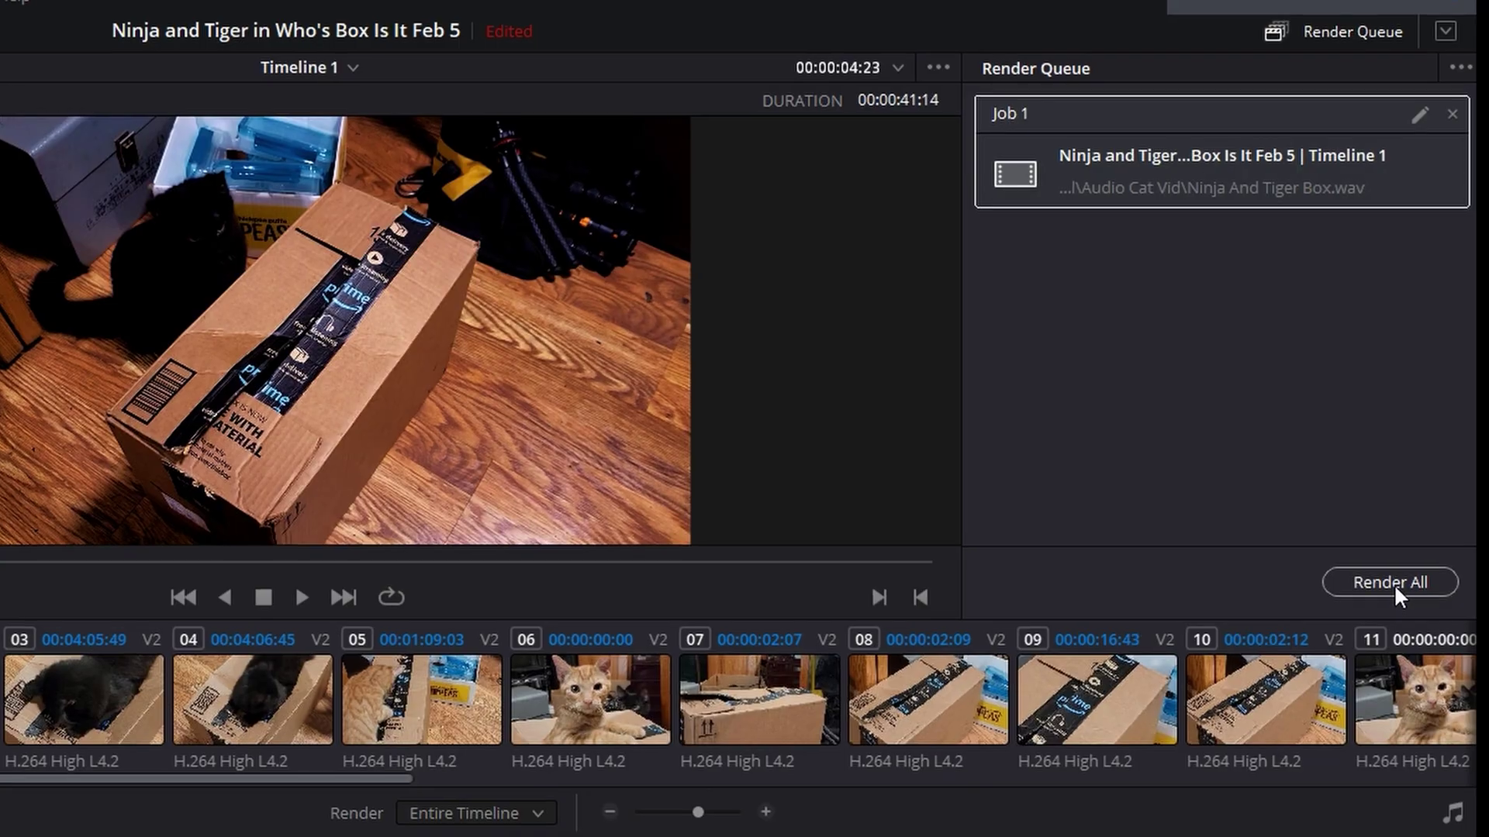
pyautogui.click(1394, 589)
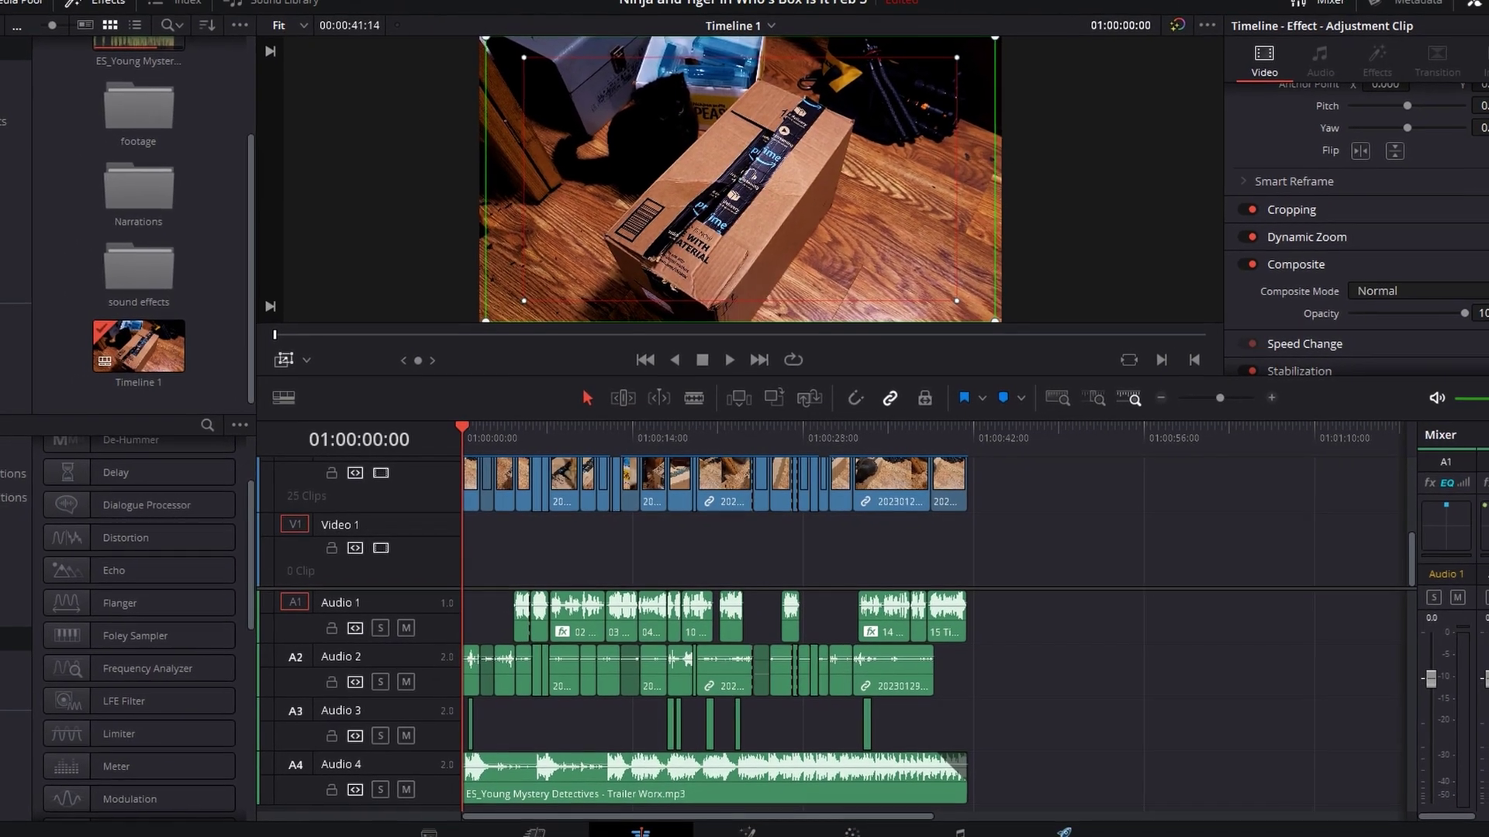
# Return from the Deliver page to the Edit page and play back Timeline 1.
pyautogui.click(1064, 831)
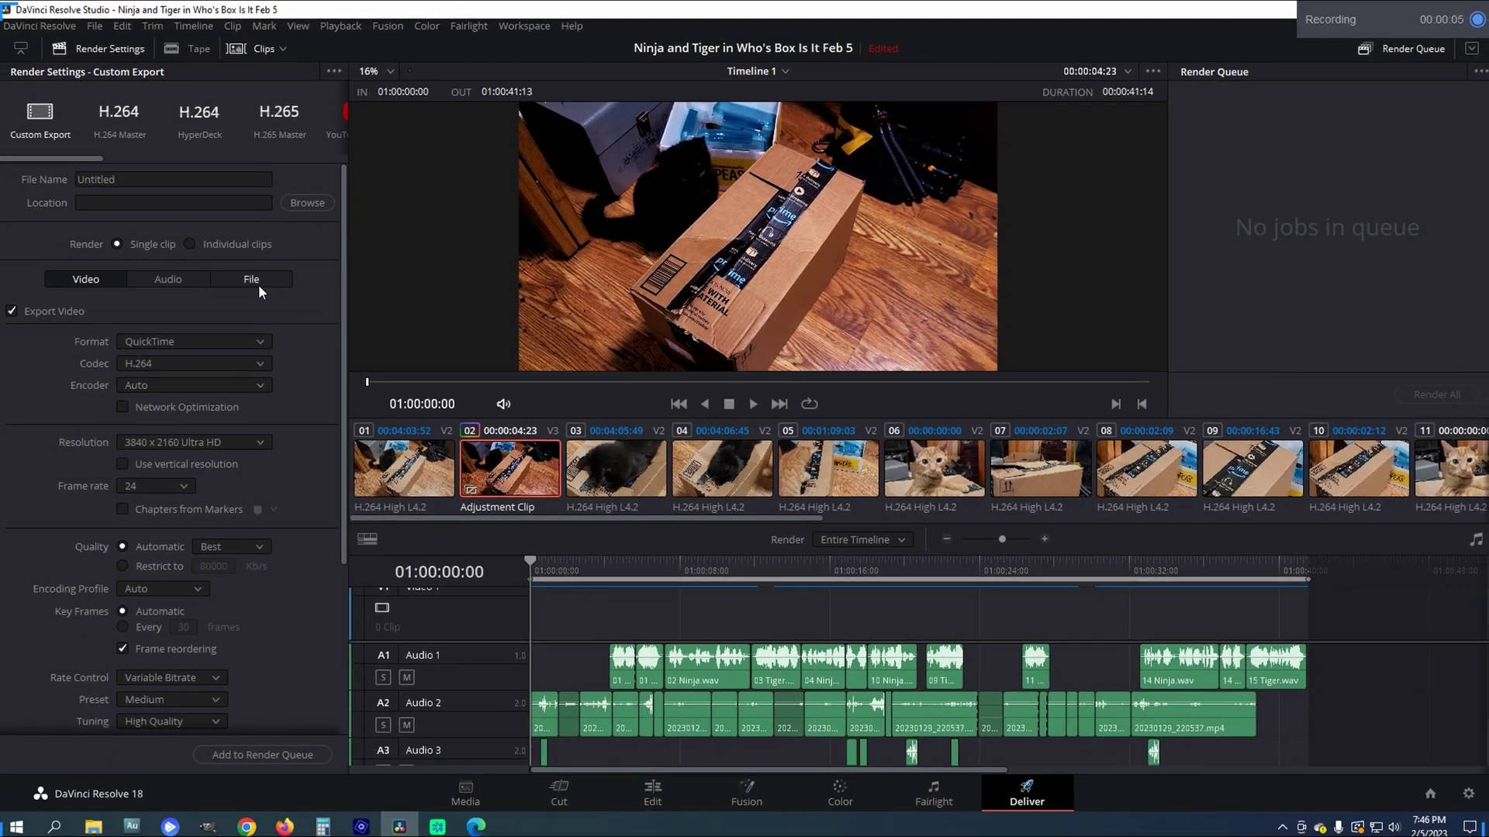
pyautogui.hotkey('shift', '4')
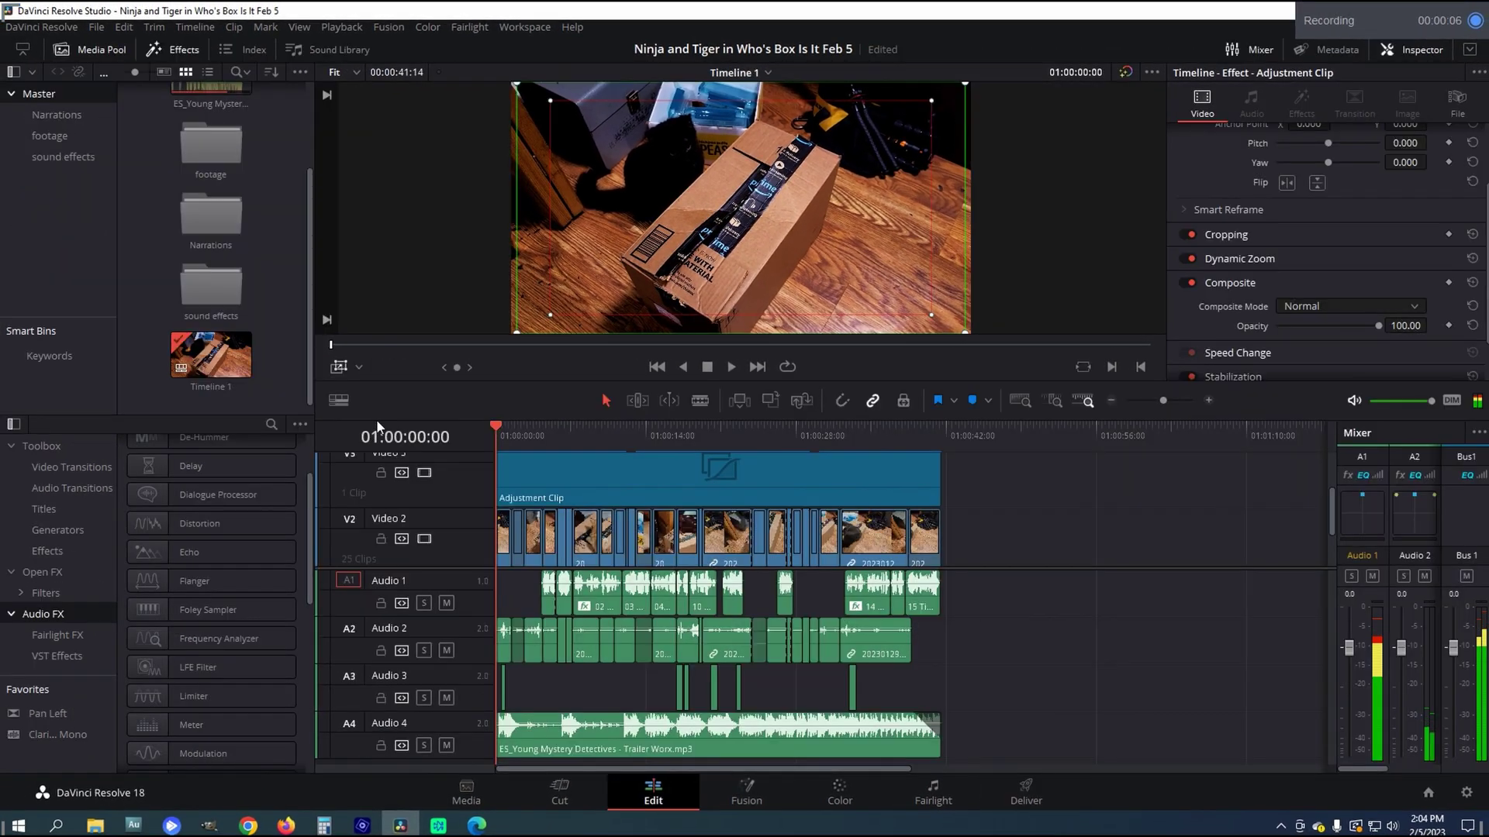
pyautogui.click(733, 366)
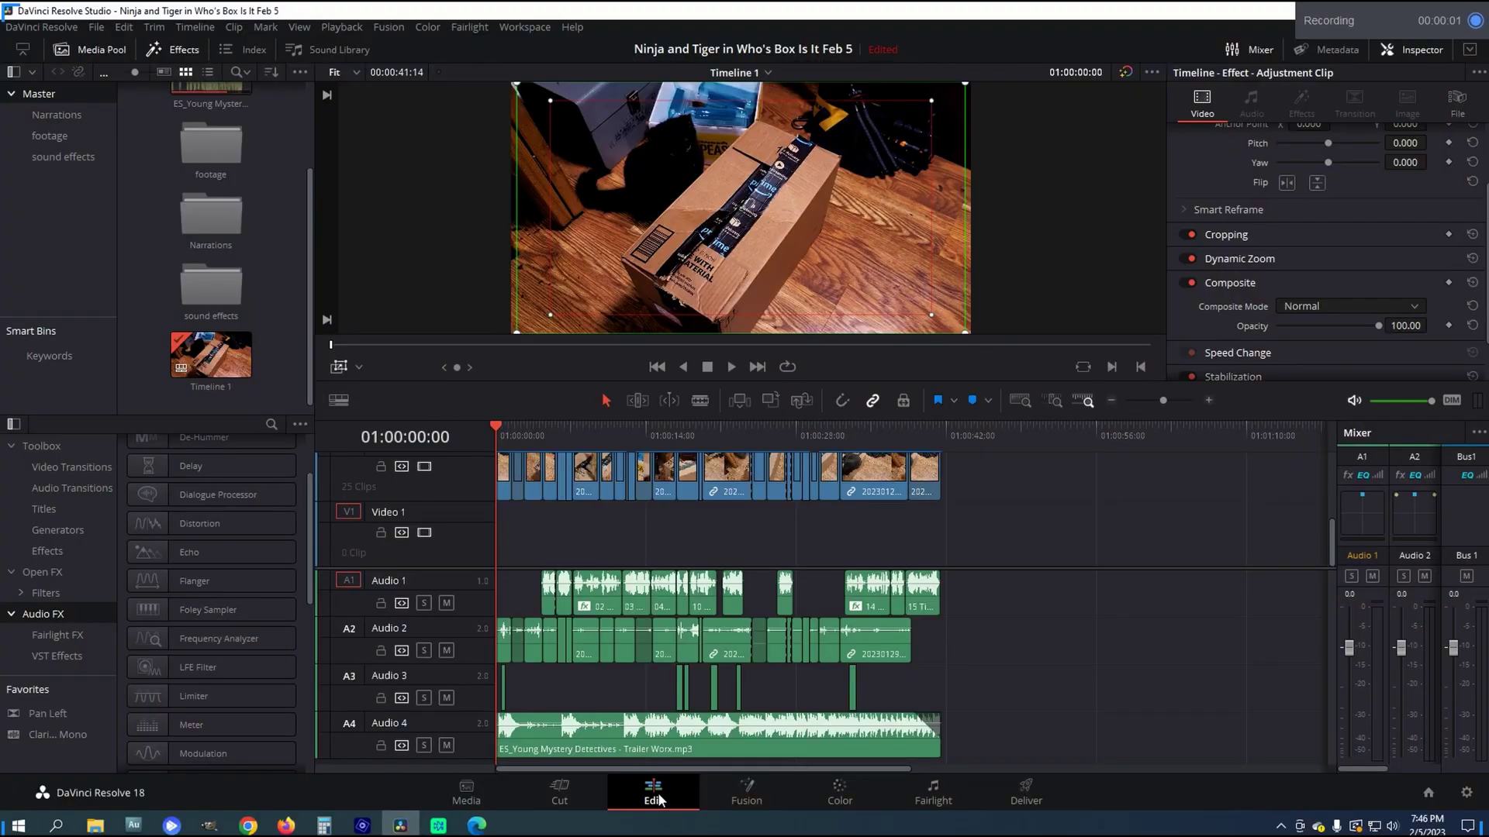
# Open the Deliver page with the Custom Export preset and turn off video export.
pyautogui.click(1022, 794)
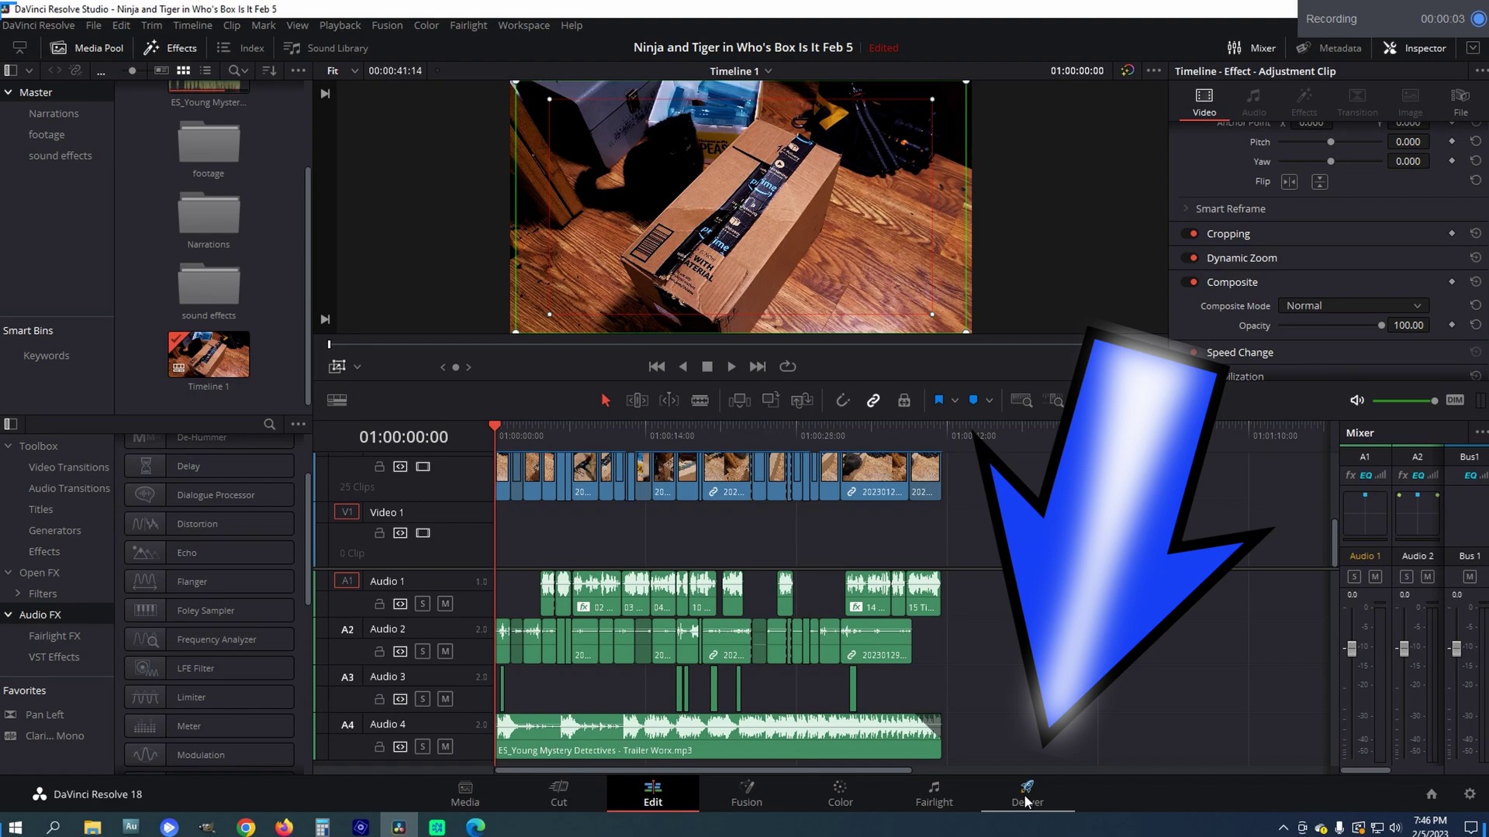
pyautogui.click(1024, 794)
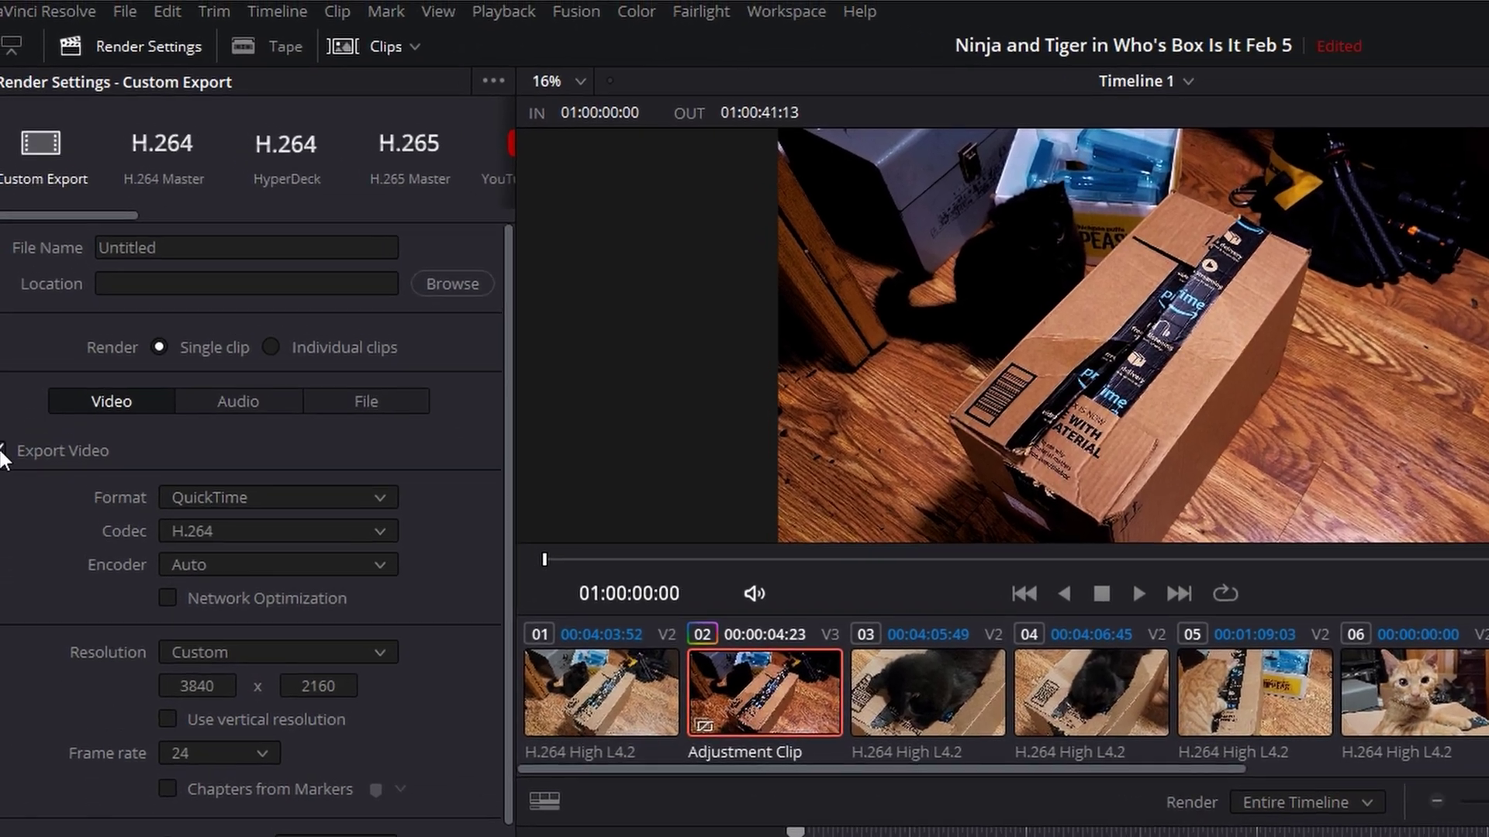
pyautogui.click(2, 367)
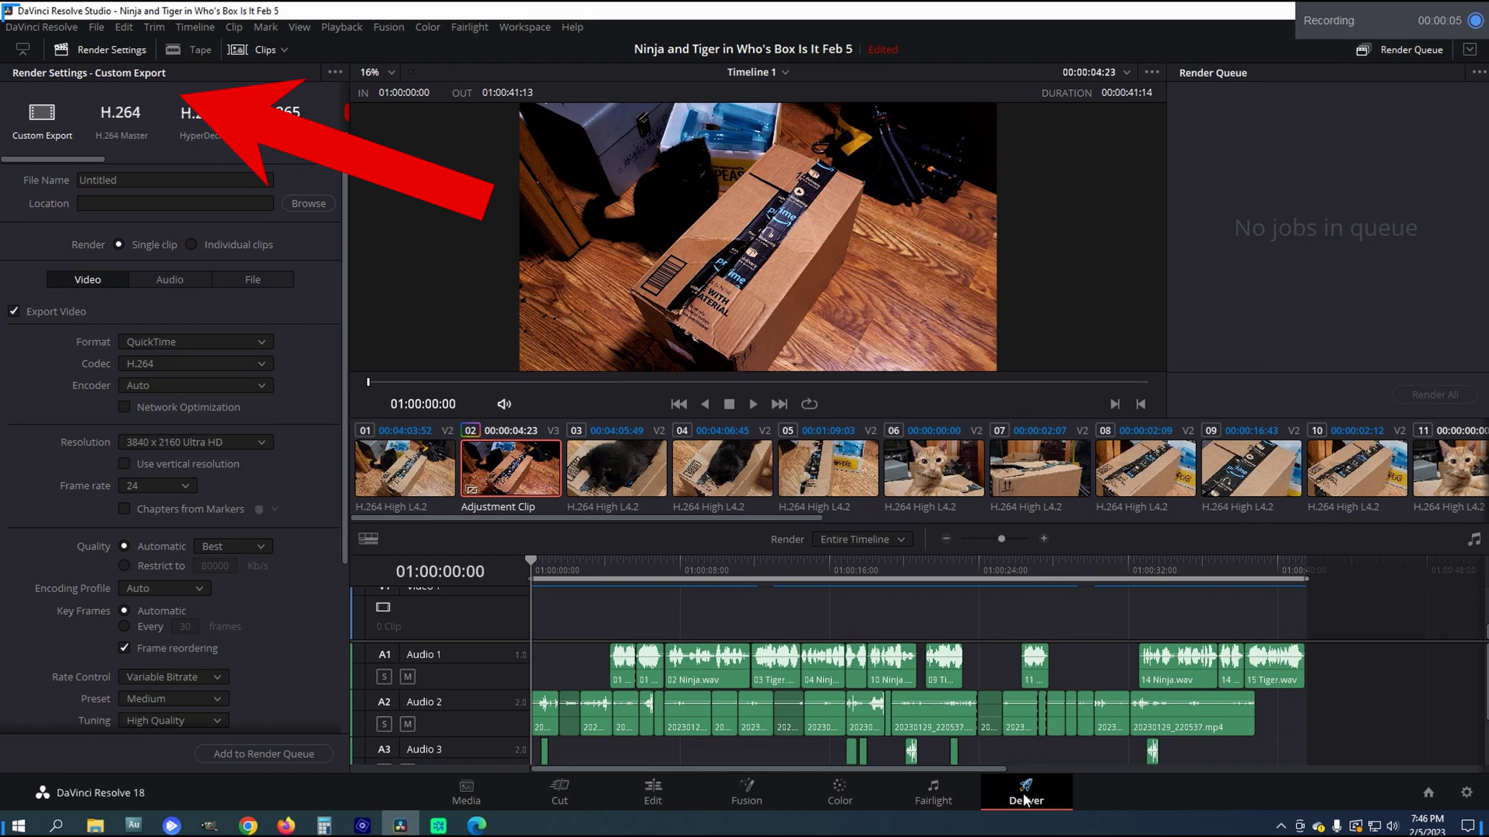
pyautogui.click(32, 114)
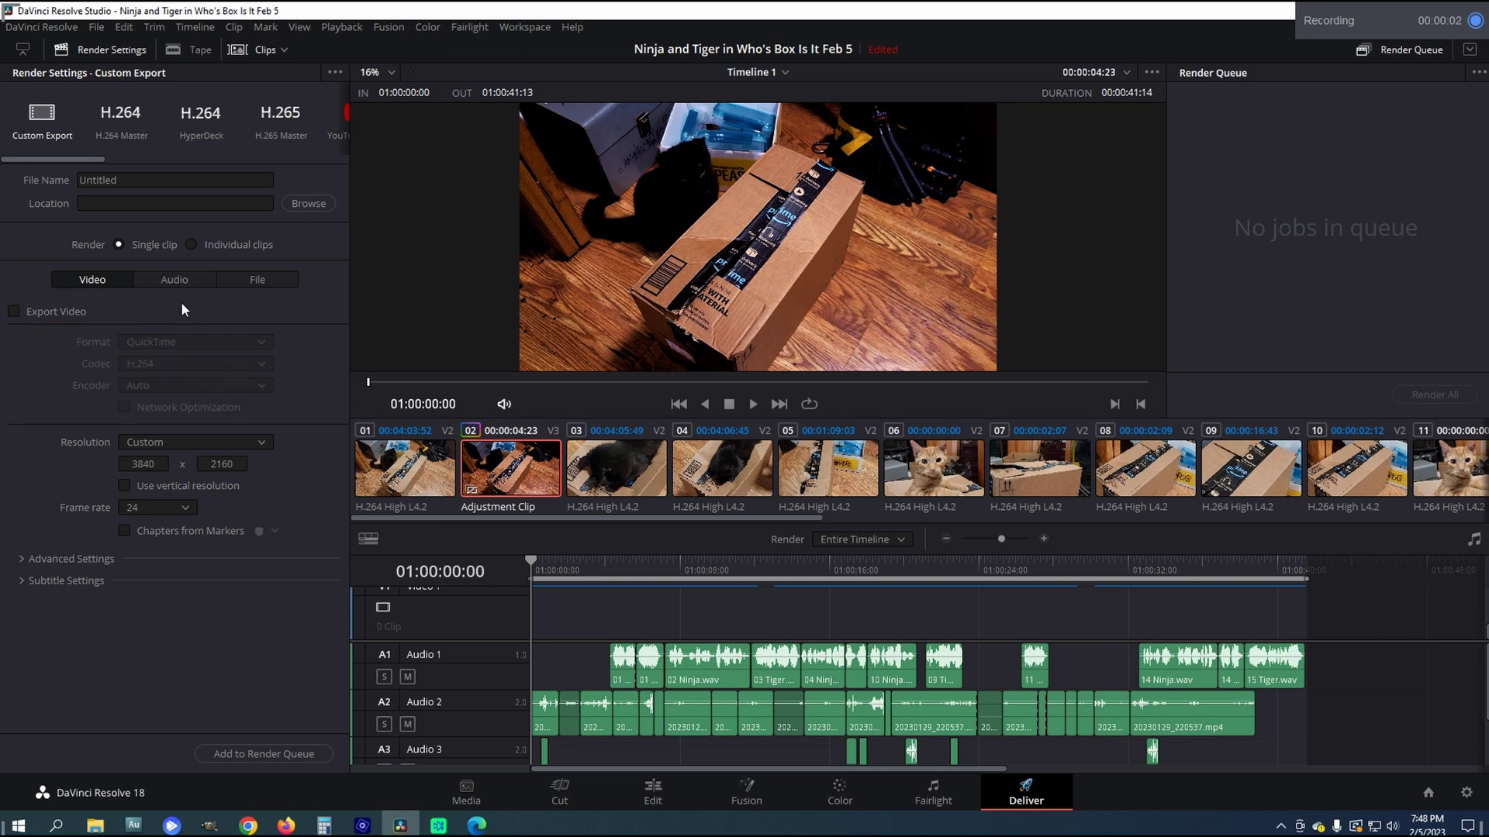
# Set the audio export format to Wave and Output Track 1 to All Timeline Tracks.
pyautogui.click(172, 281)
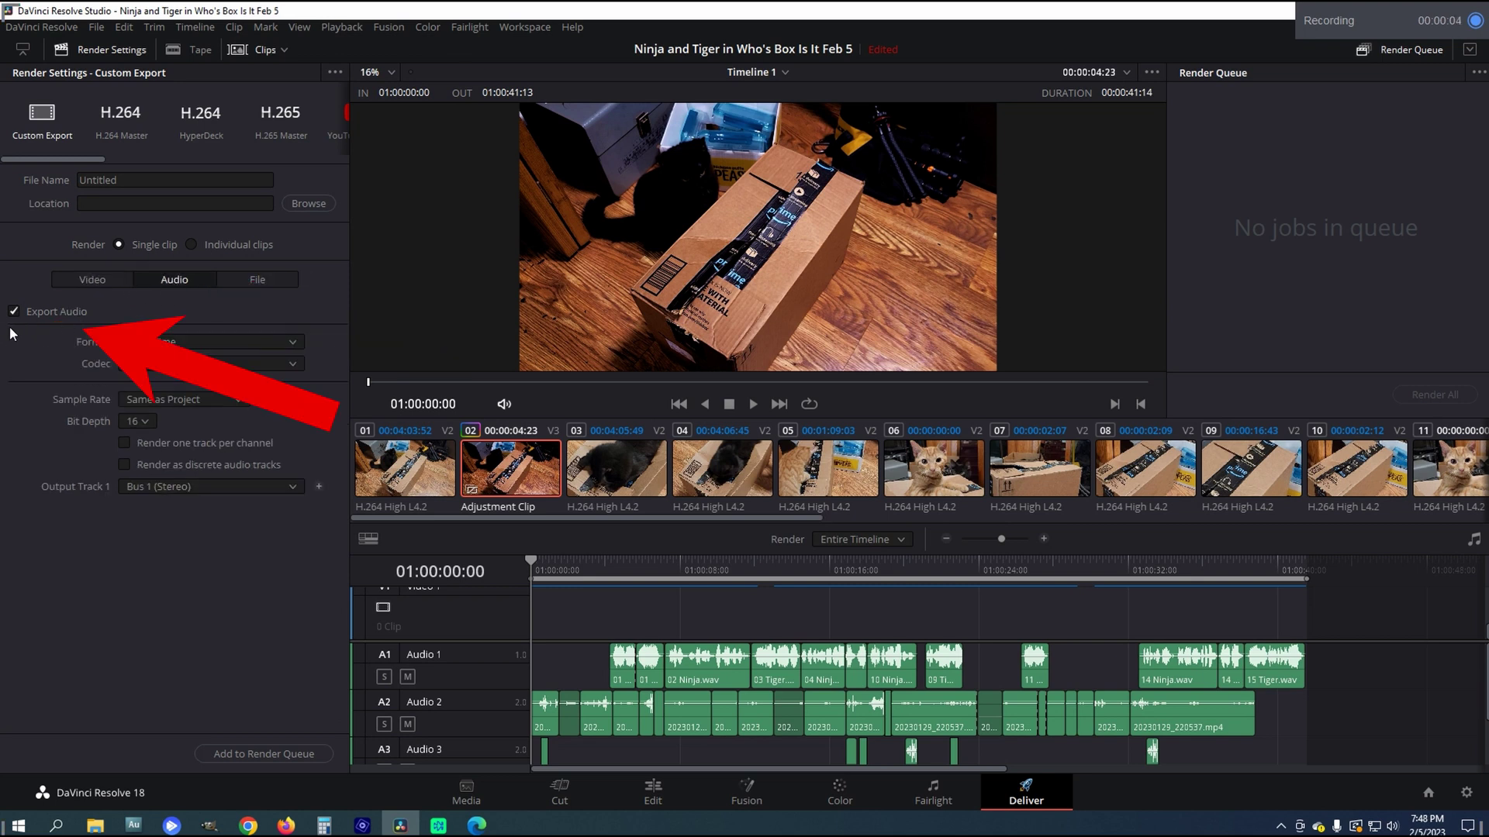
pyautogui.click(290, 342)
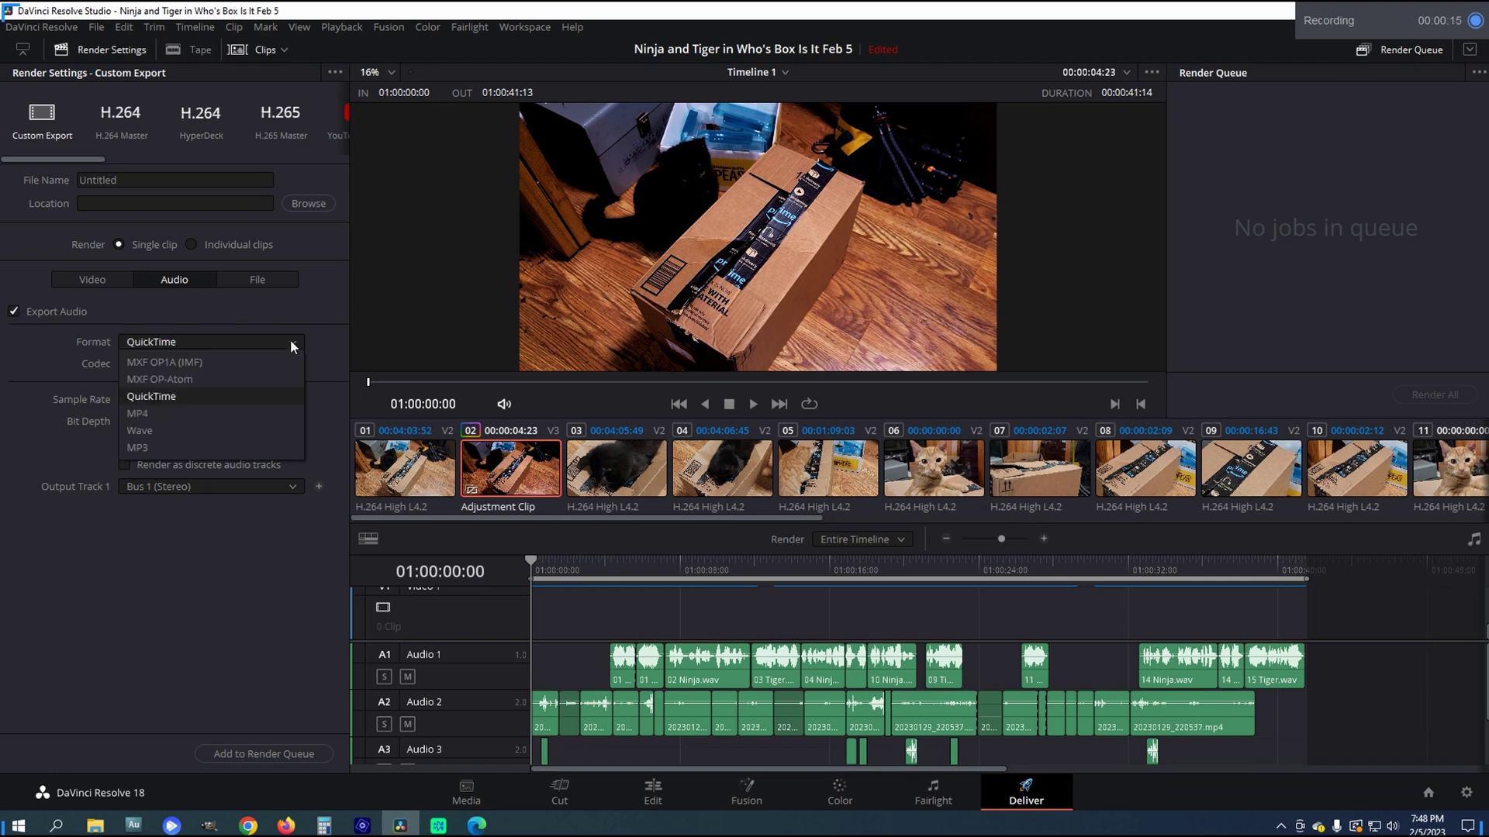
pyautogui.click(162, 430)
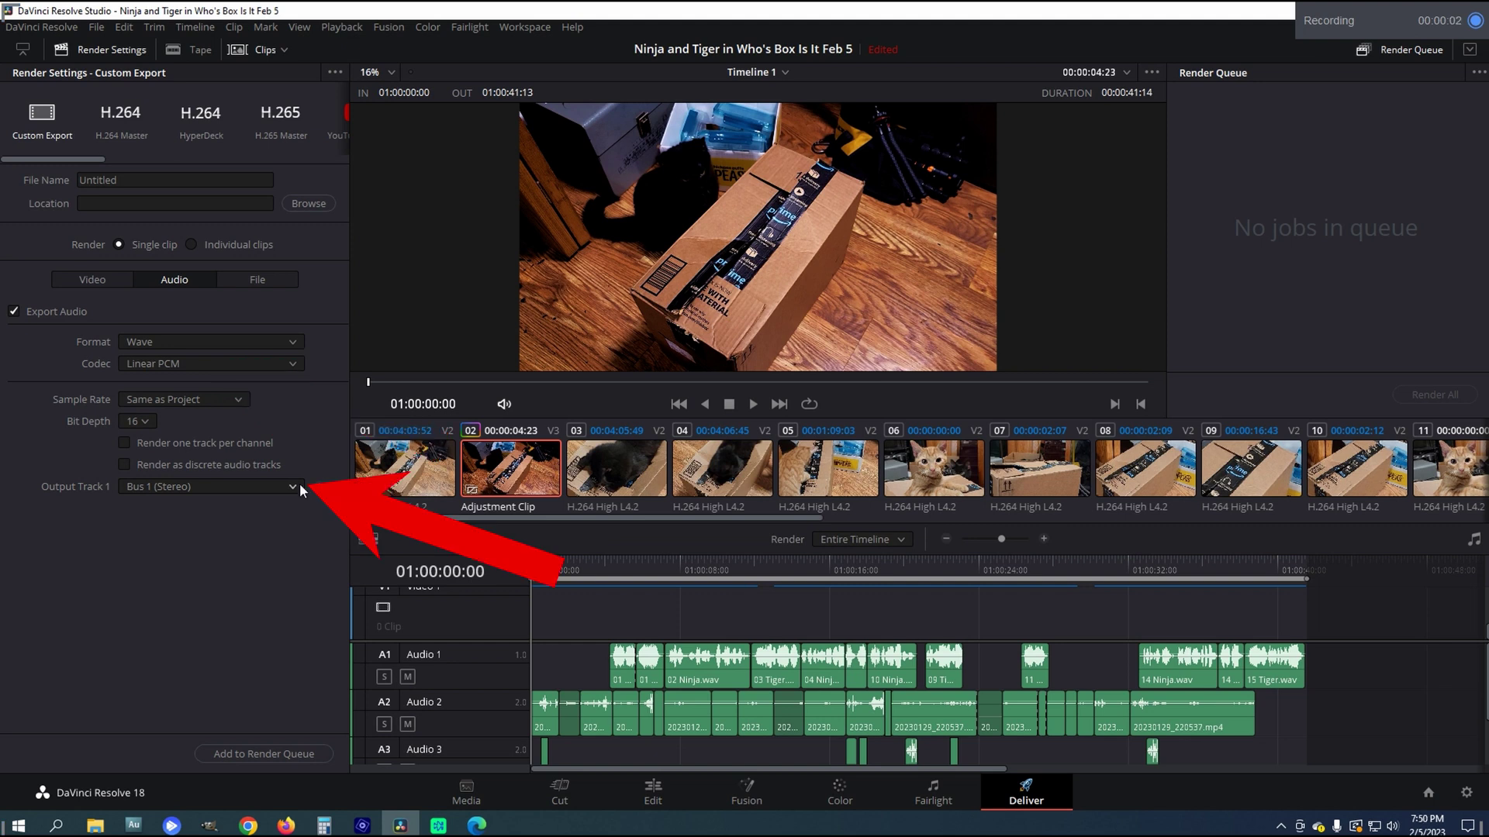
pyautogui.click(298, 484)
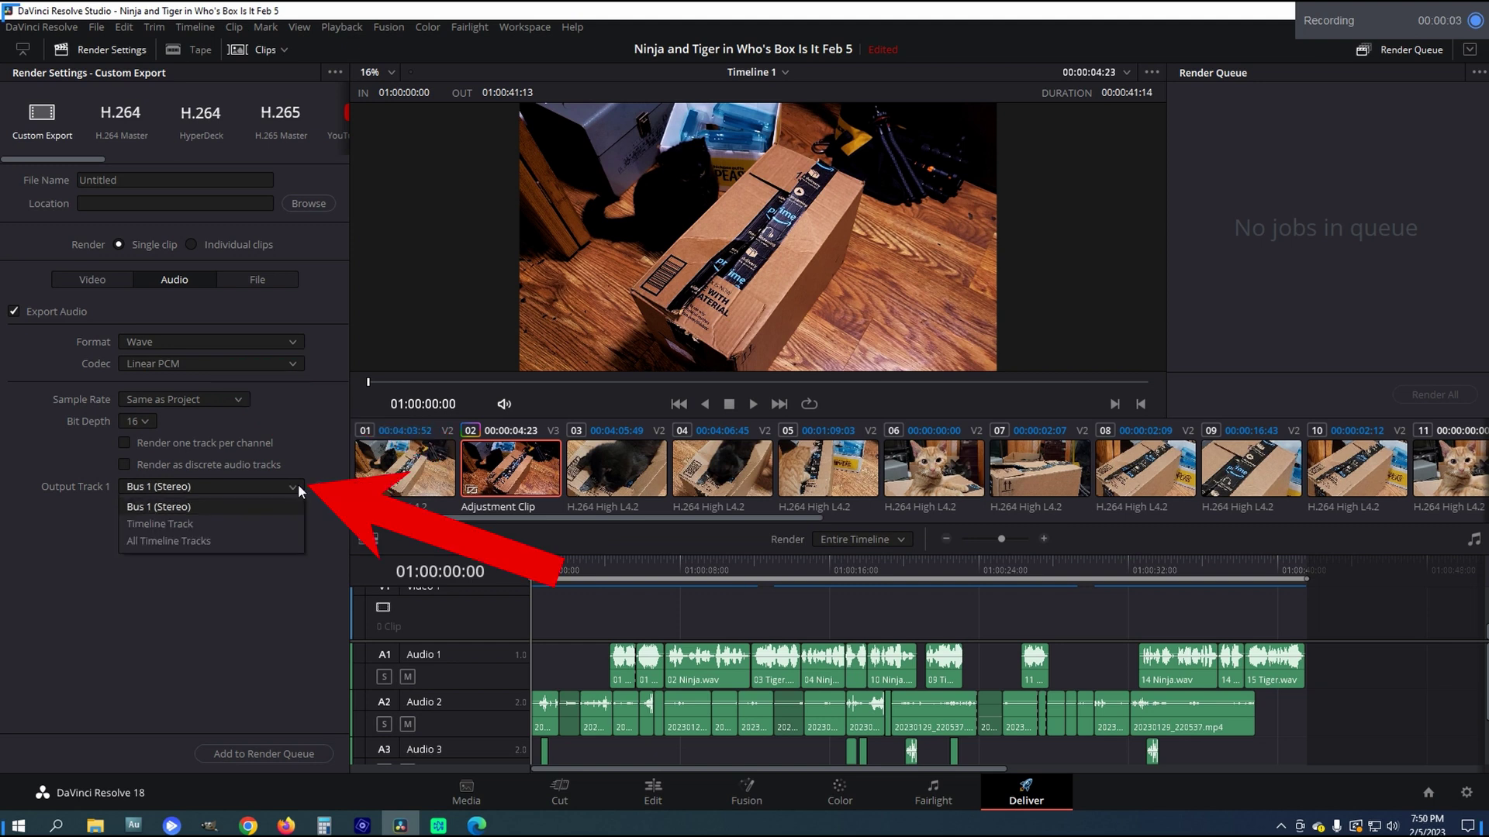
pyautogui.click(209, 535)
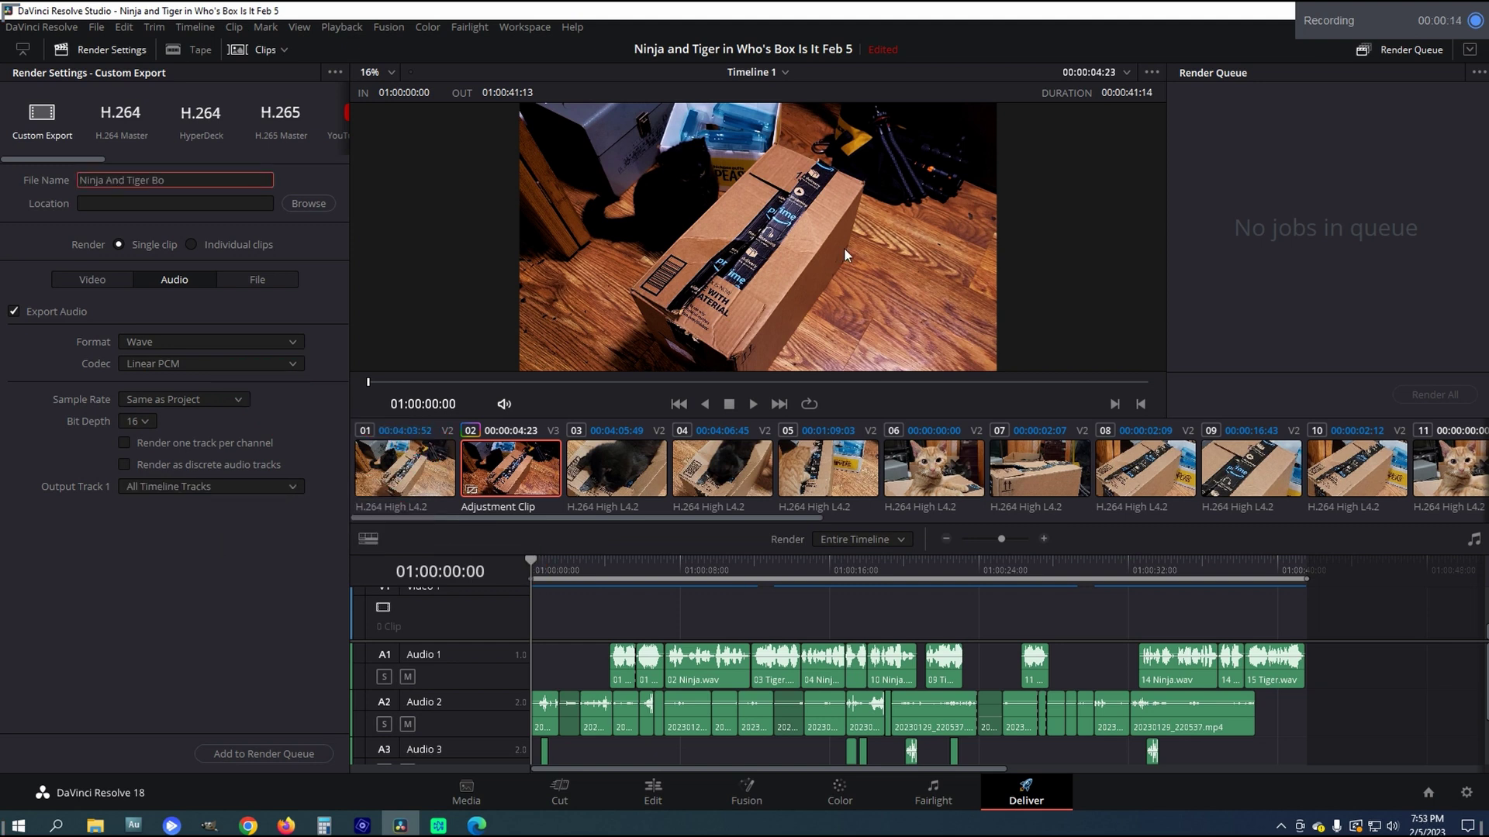
# Name the export Ninja And Tiger Box and set its location to the Audio Cat Vid folder inside End Boost Tutorial.
pyautogui.click(250, 758)
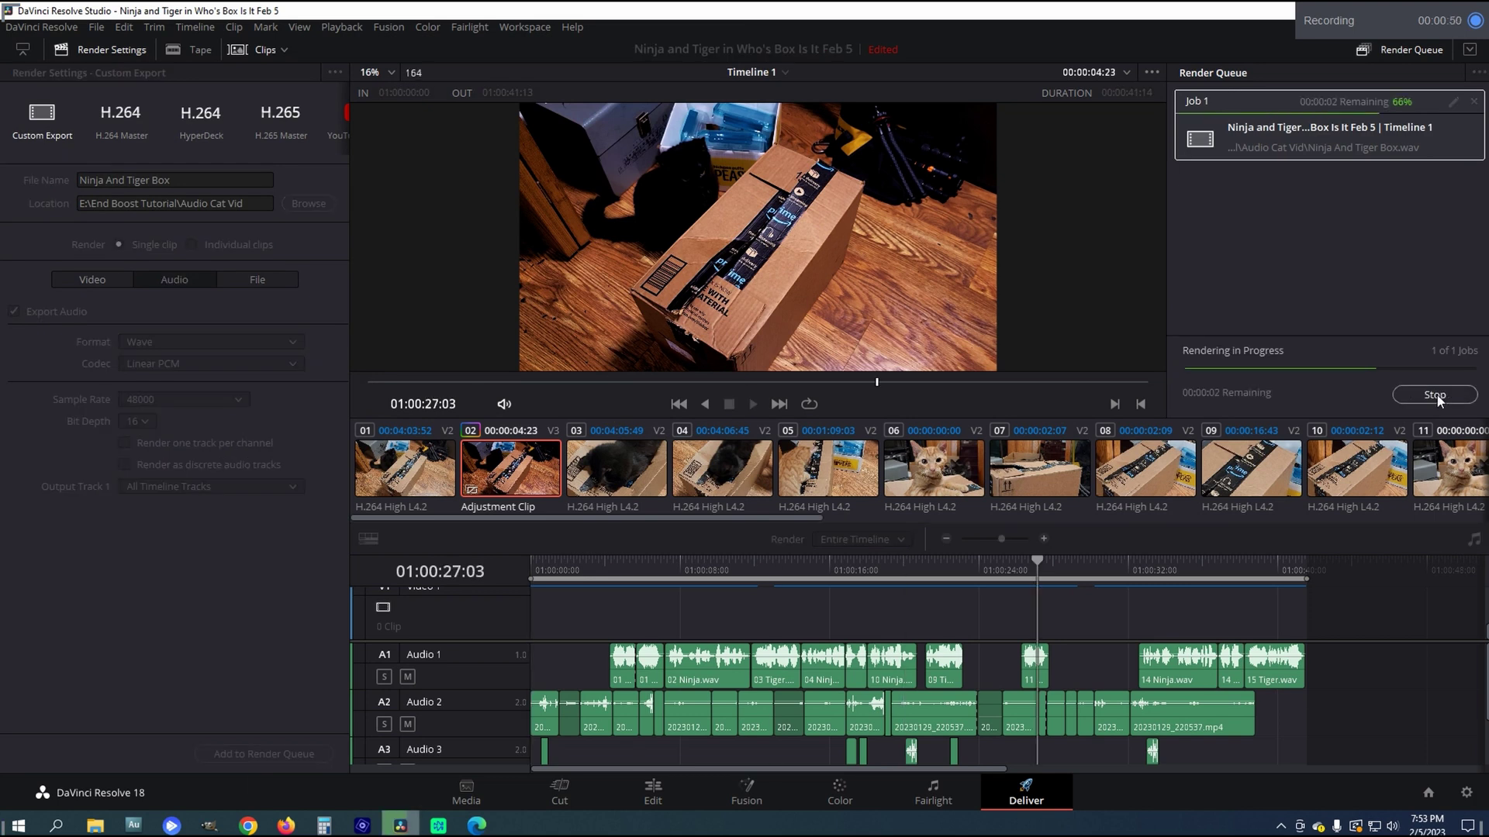
pyautogui.click(308, 204)
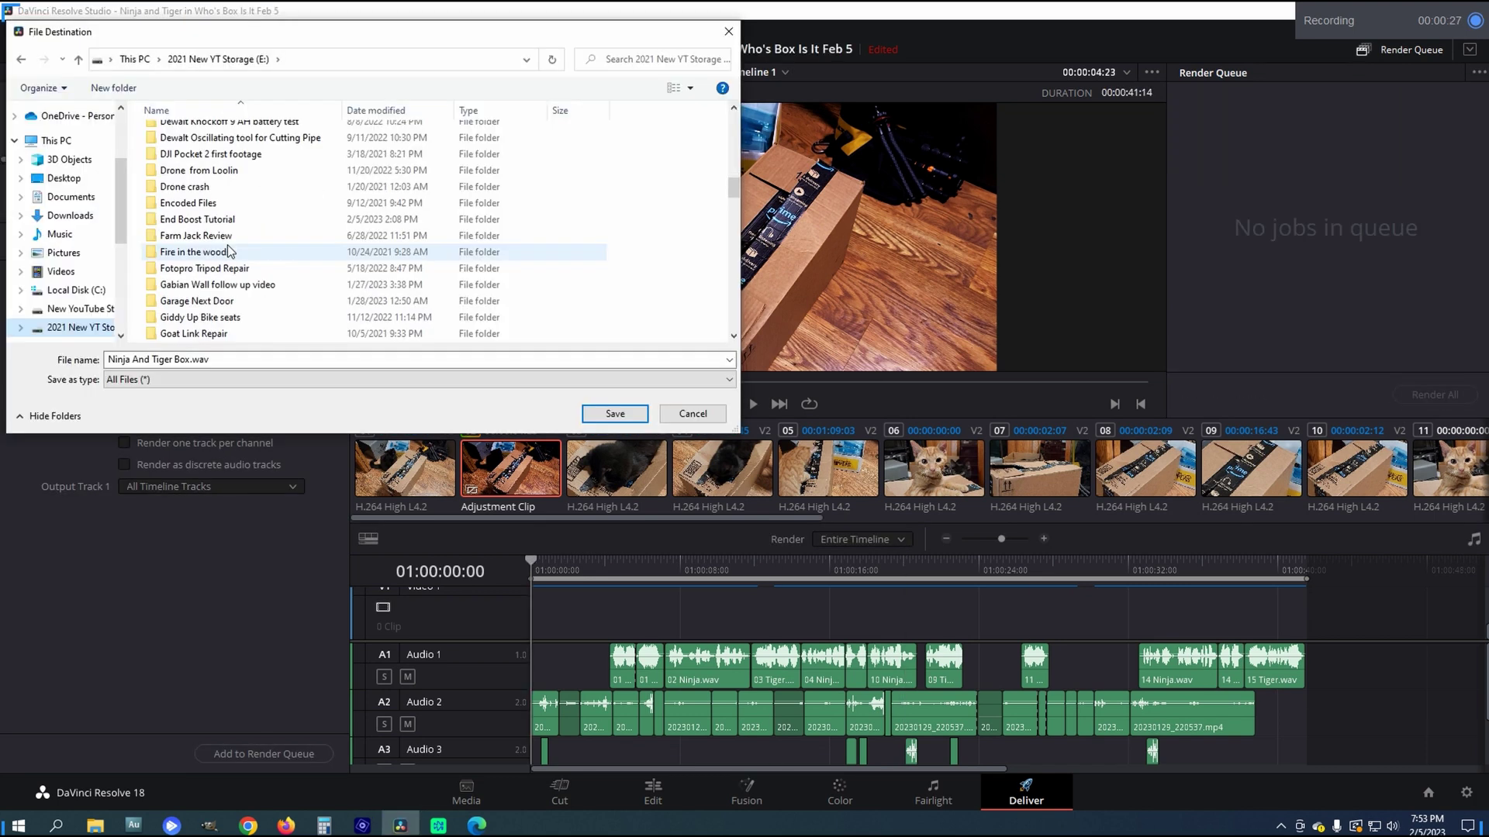
pyautogui.doubleClick(211, 224)
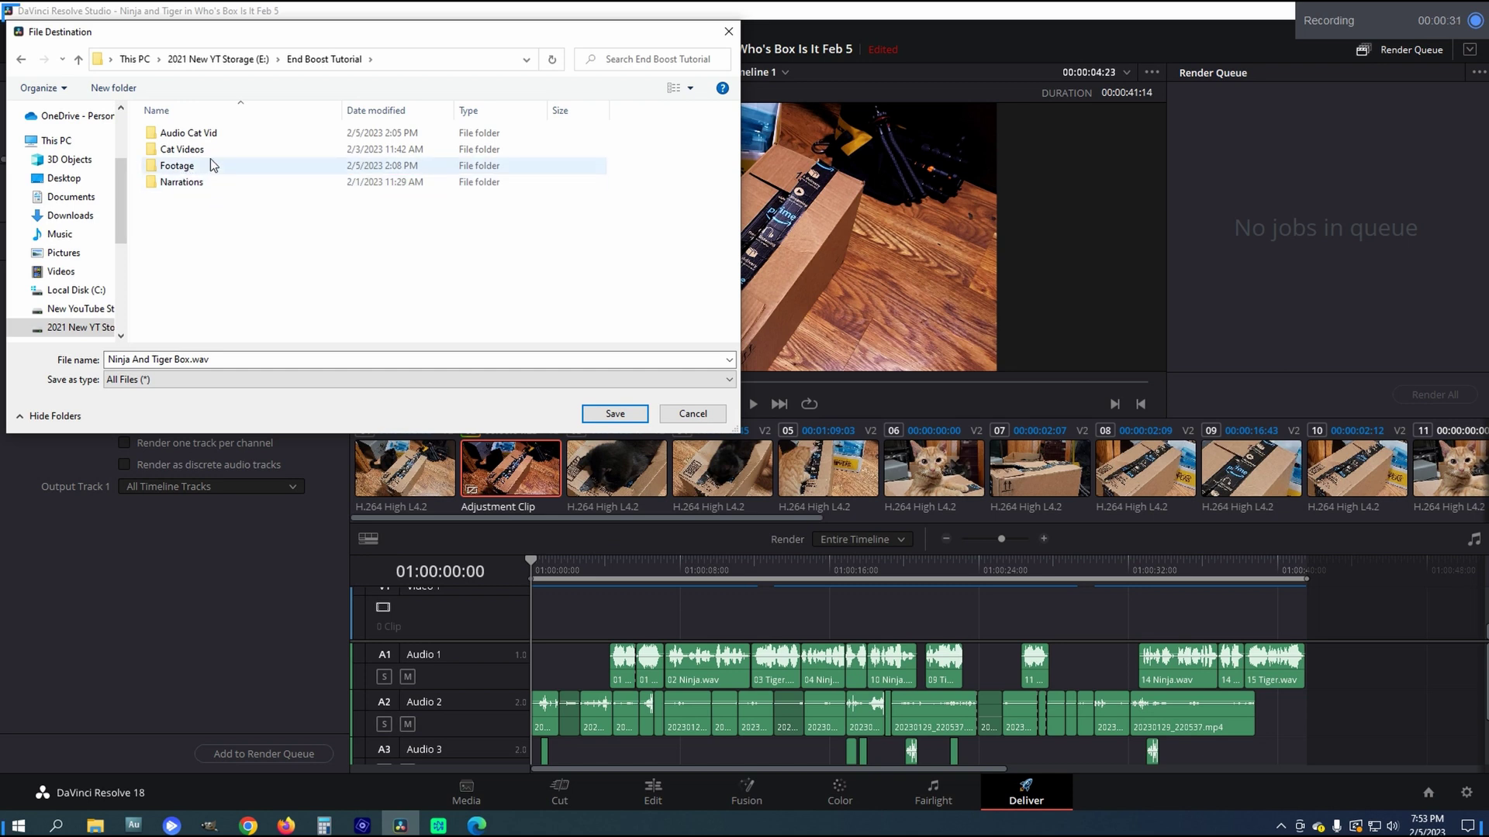
pyautogui.click(207, 134)
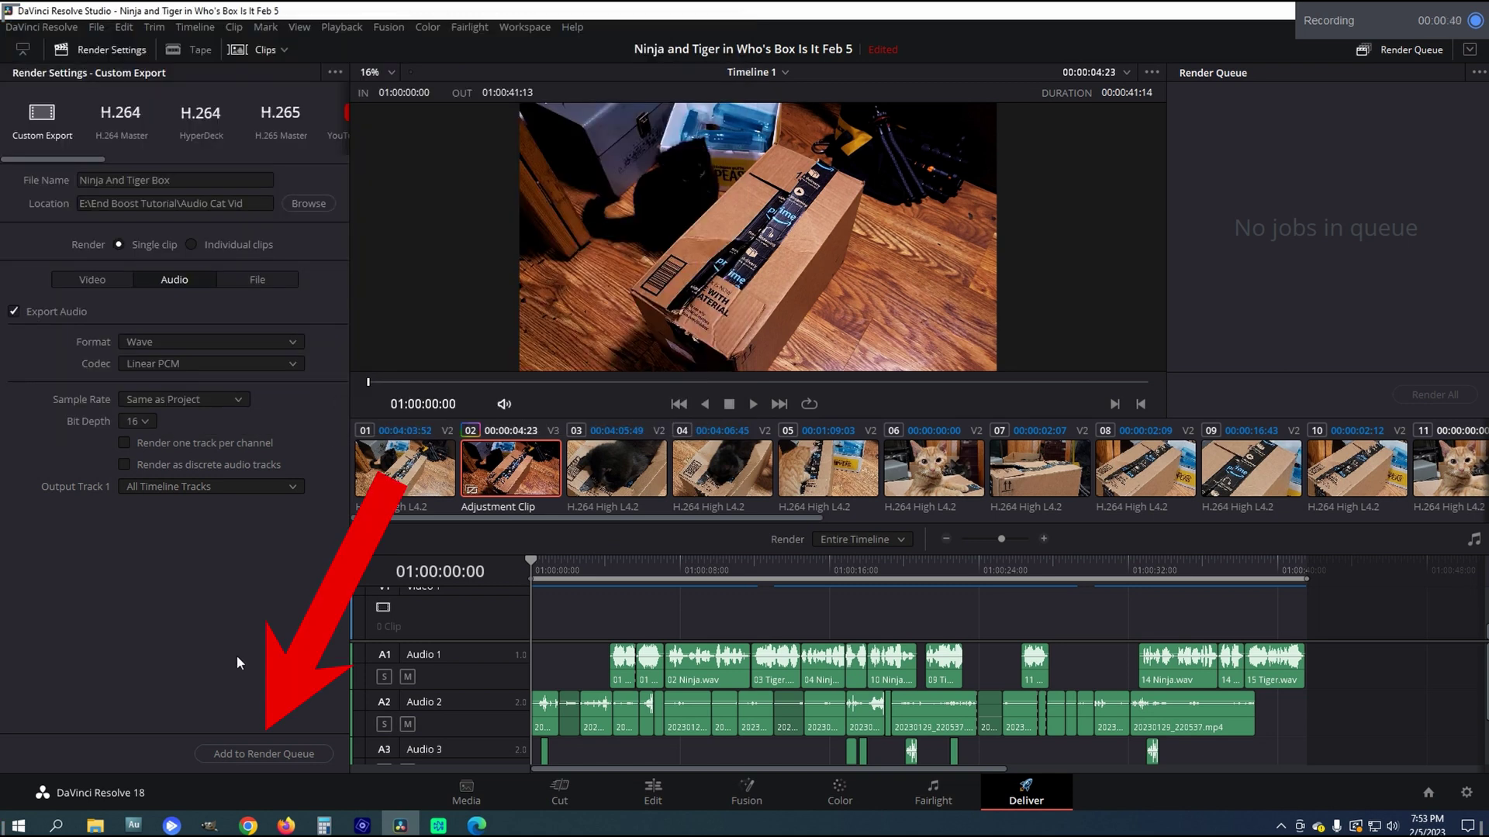
# Add the audio export to the render queue and render all jobs.
pyautogui.click(248, 756)
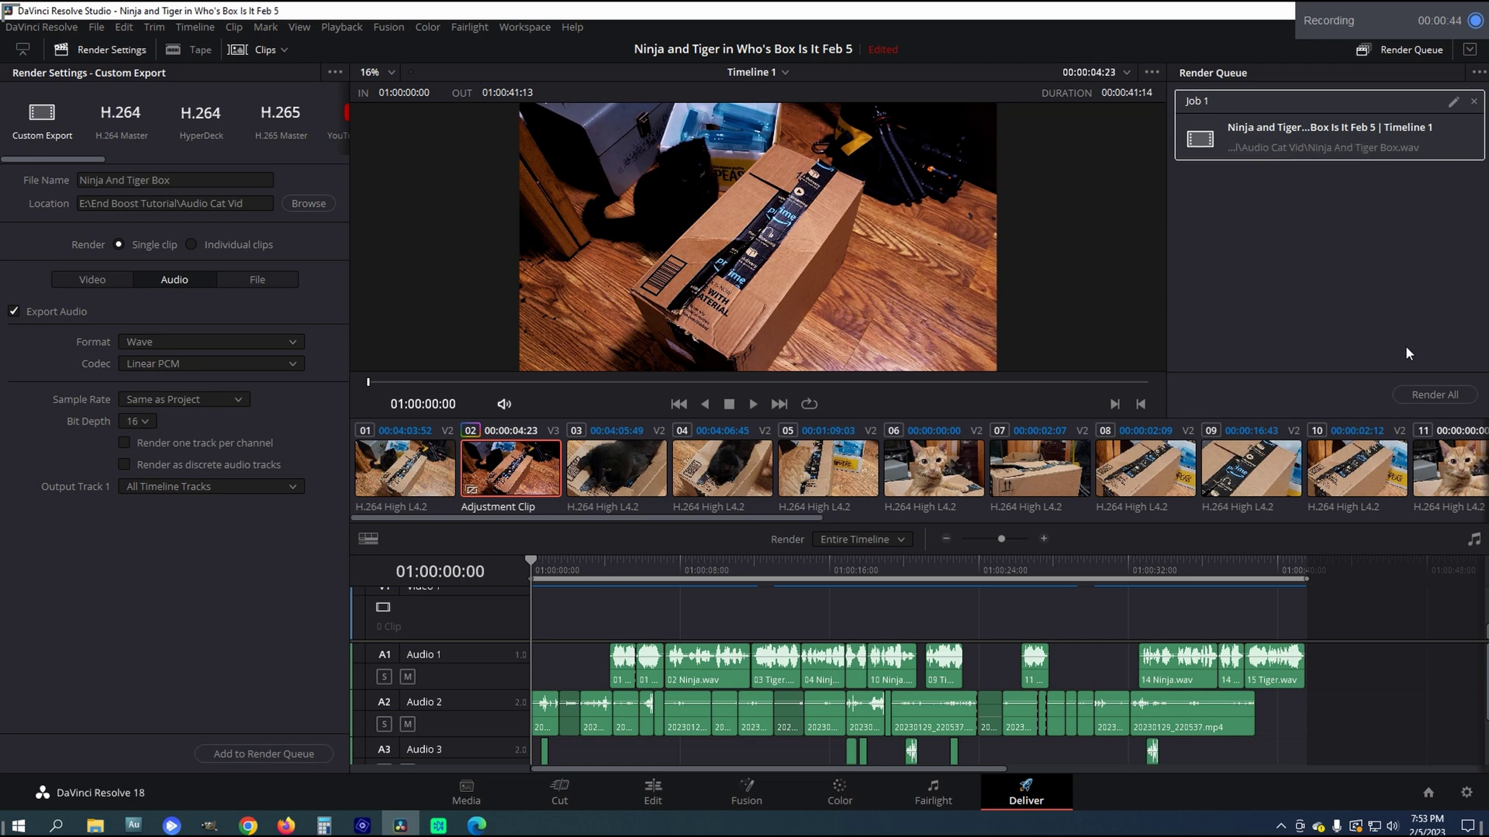
pyautogui.click(1434, 395)
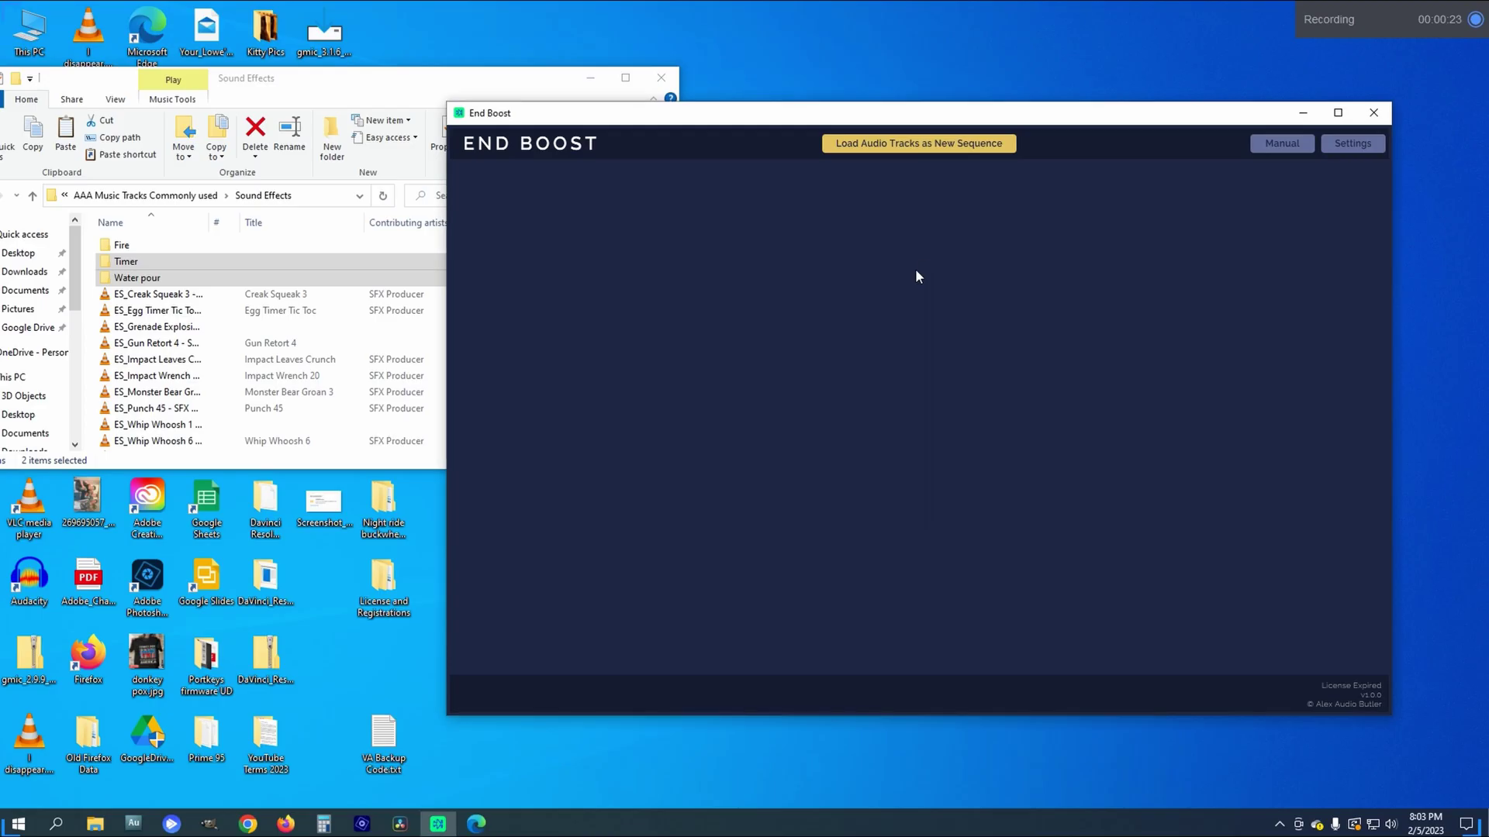
# In End Boost, load the four Ninja And Tiger Box audio tracks from Audio Cat Vid as a new sequence.
pyautogui.click(911, 144)
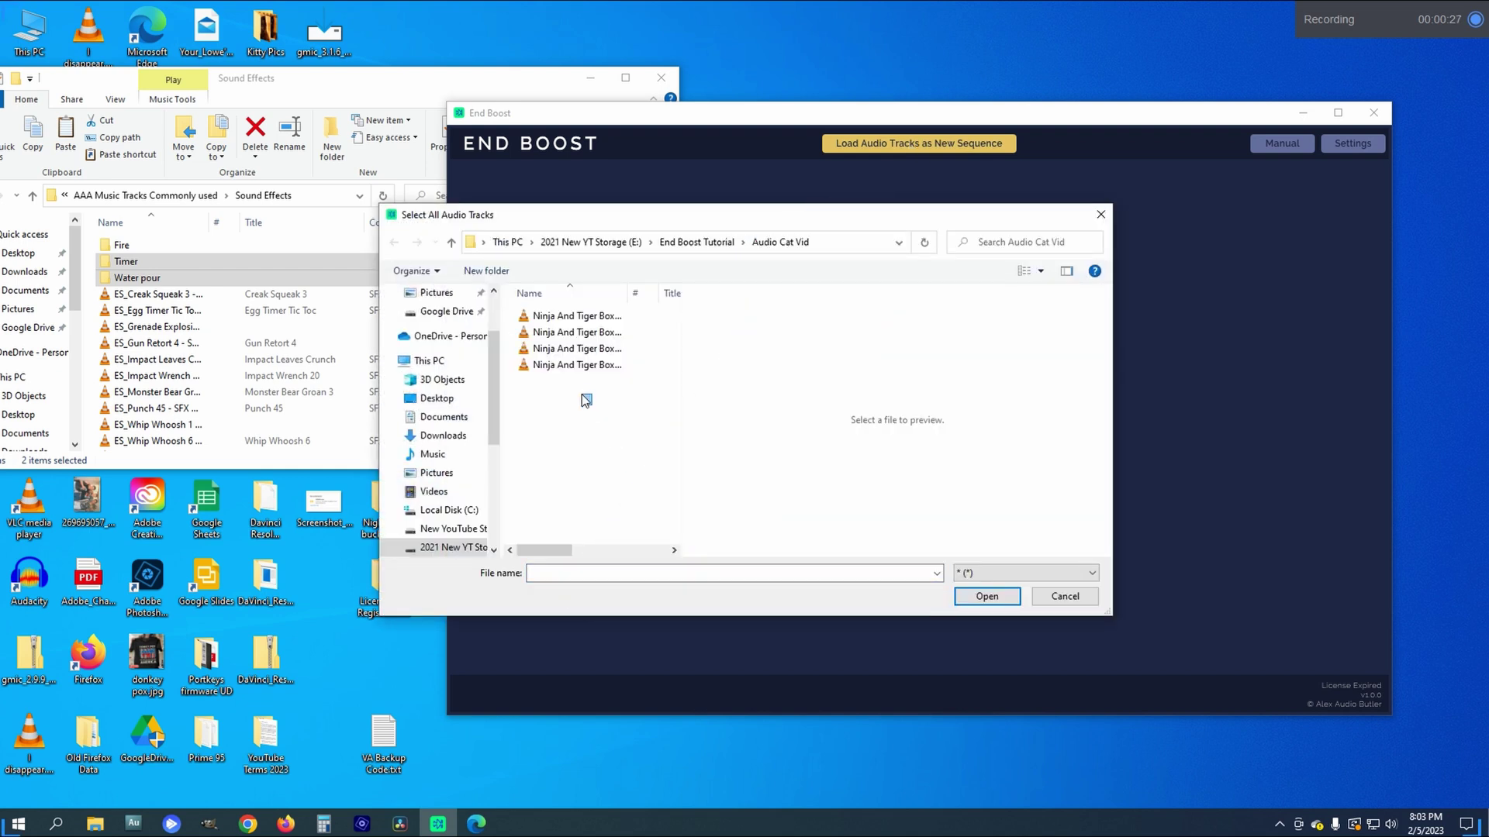
pyautogui.moveTo(585, 399); pyautogui.dragTo(566, 310)
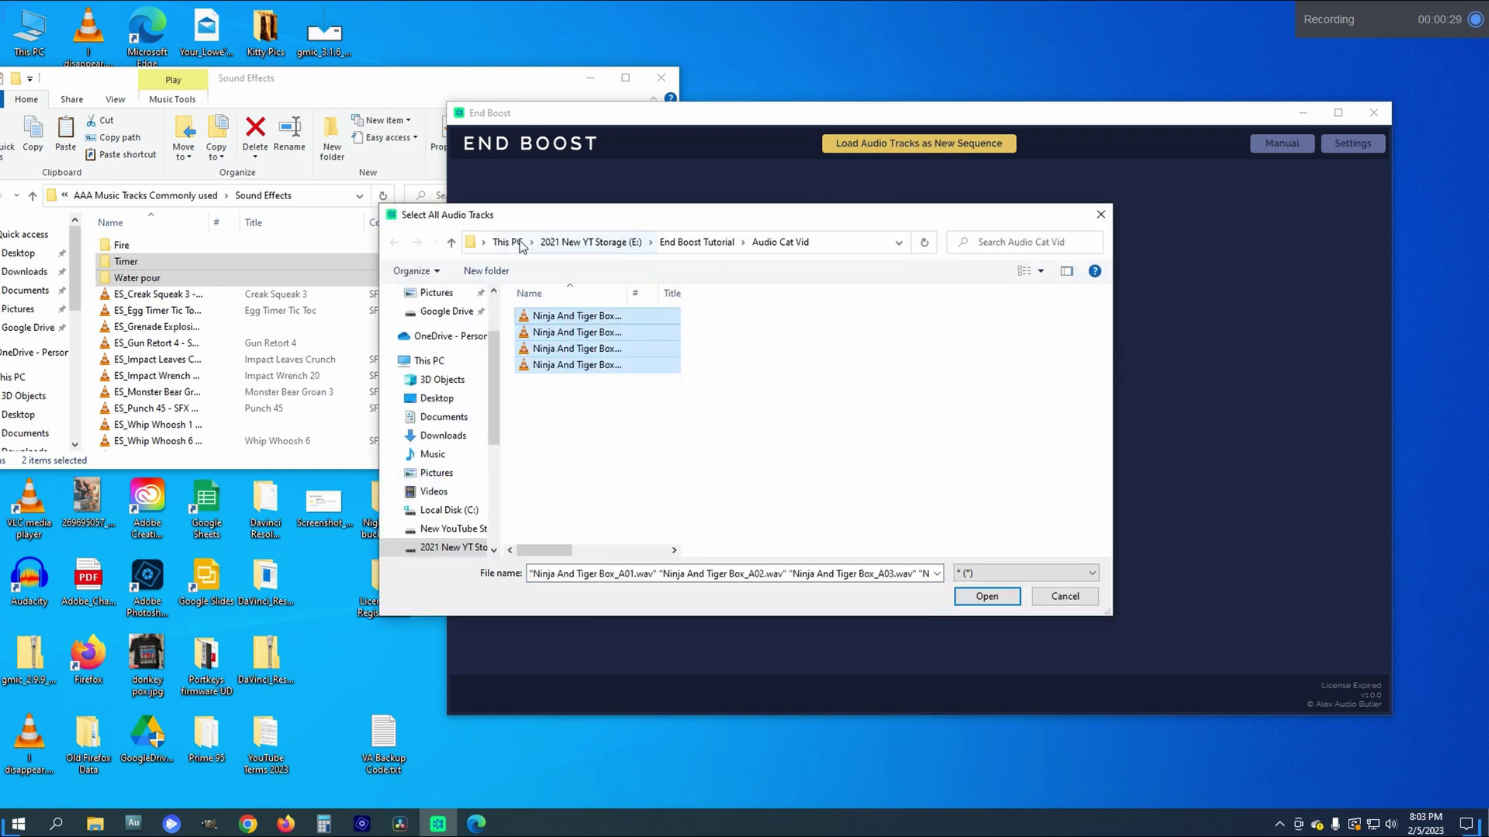
pyautogui.click(985, 603)
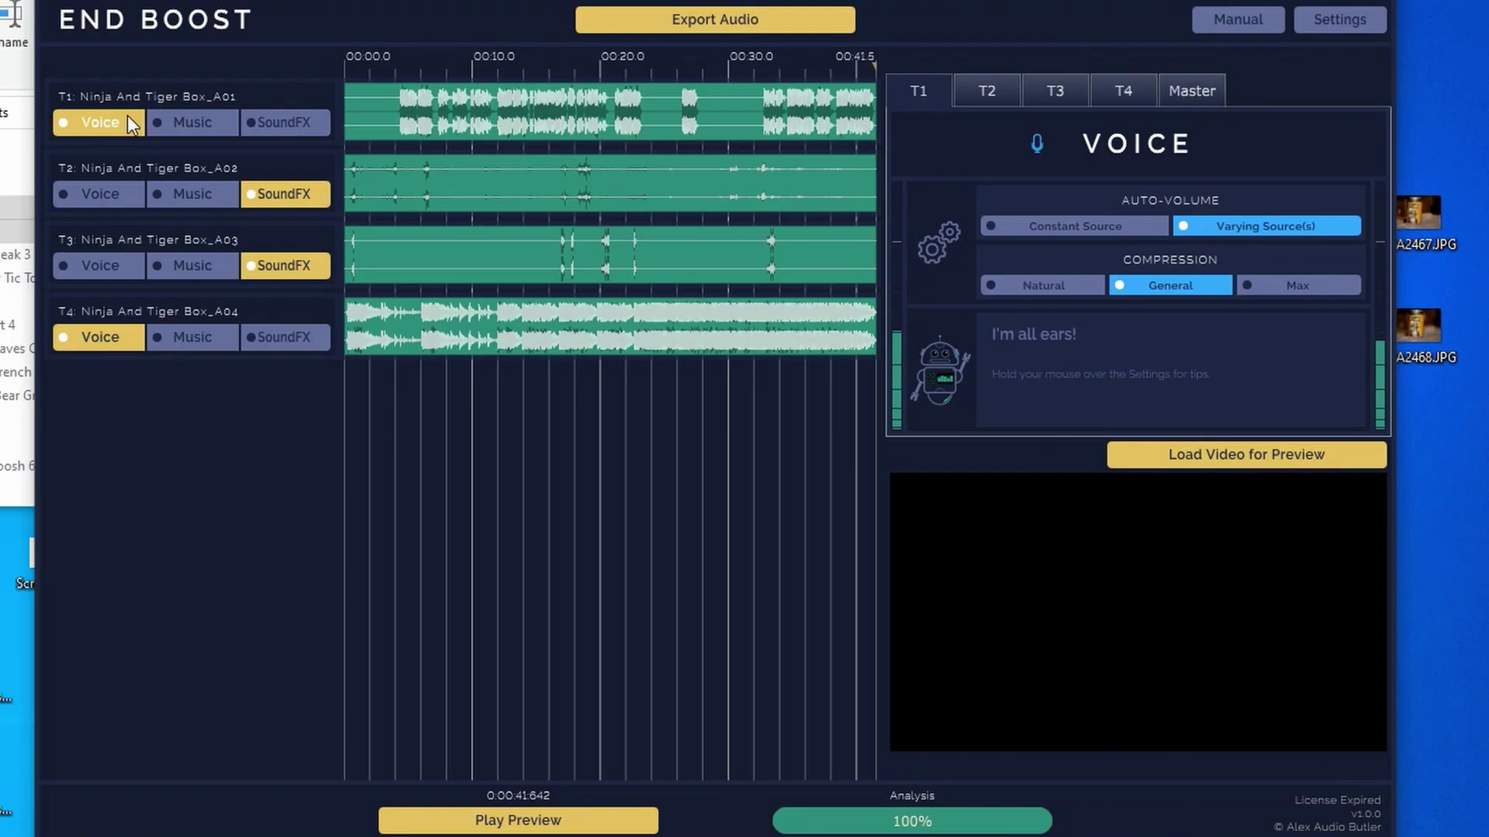
# Check the settings of tracks T2 and T3 and set track T4's type to Music.
pyautogui.click(987, 96)
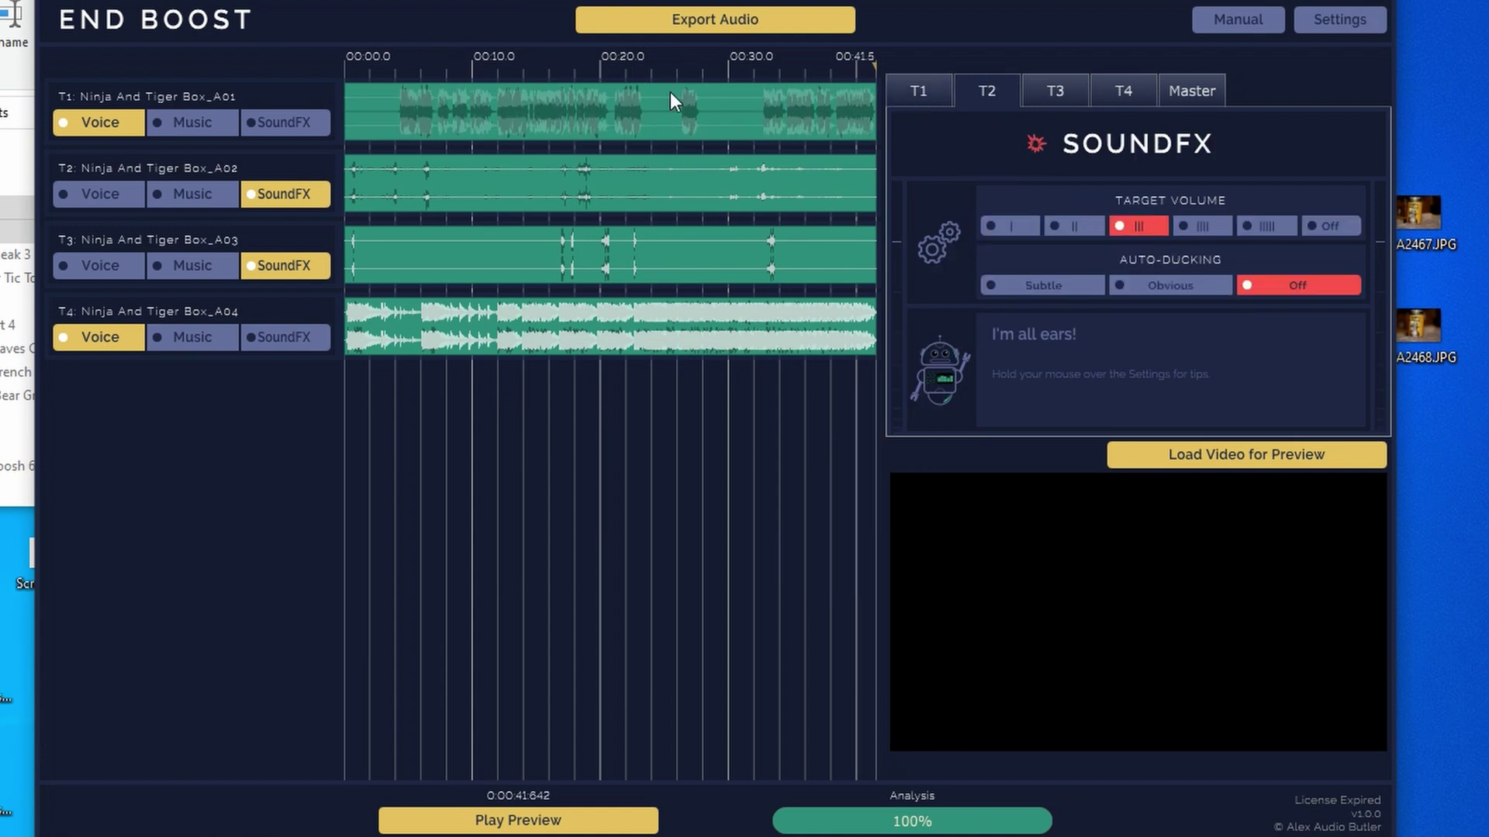
pyautogui.click(1040, 89)
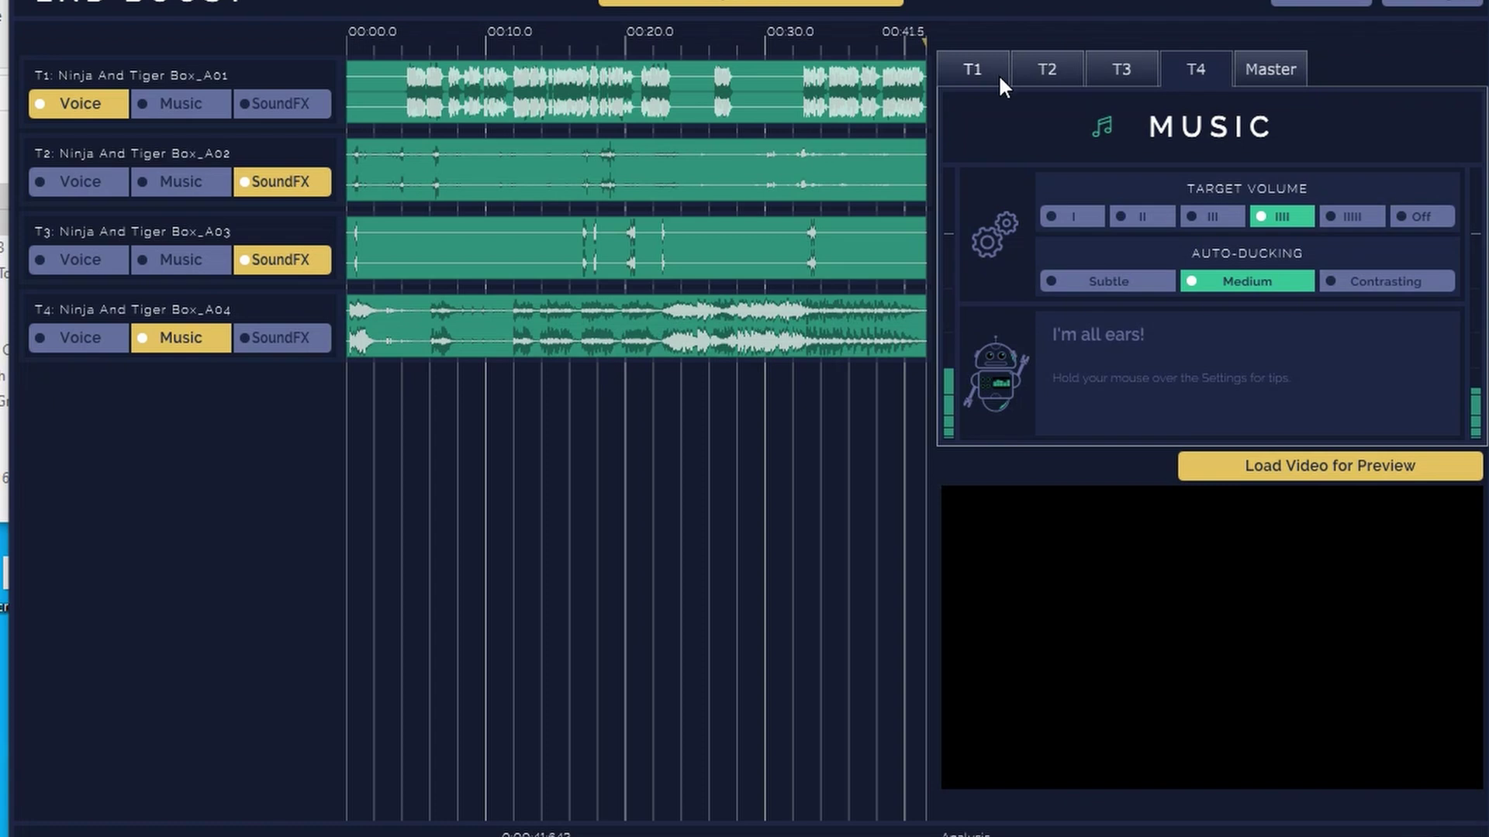
# Examine the Voice auto-volume and compression options of T1, the SoundFX settings of T2 and the Music settings of T4.
pyautogui.click(934, 92)
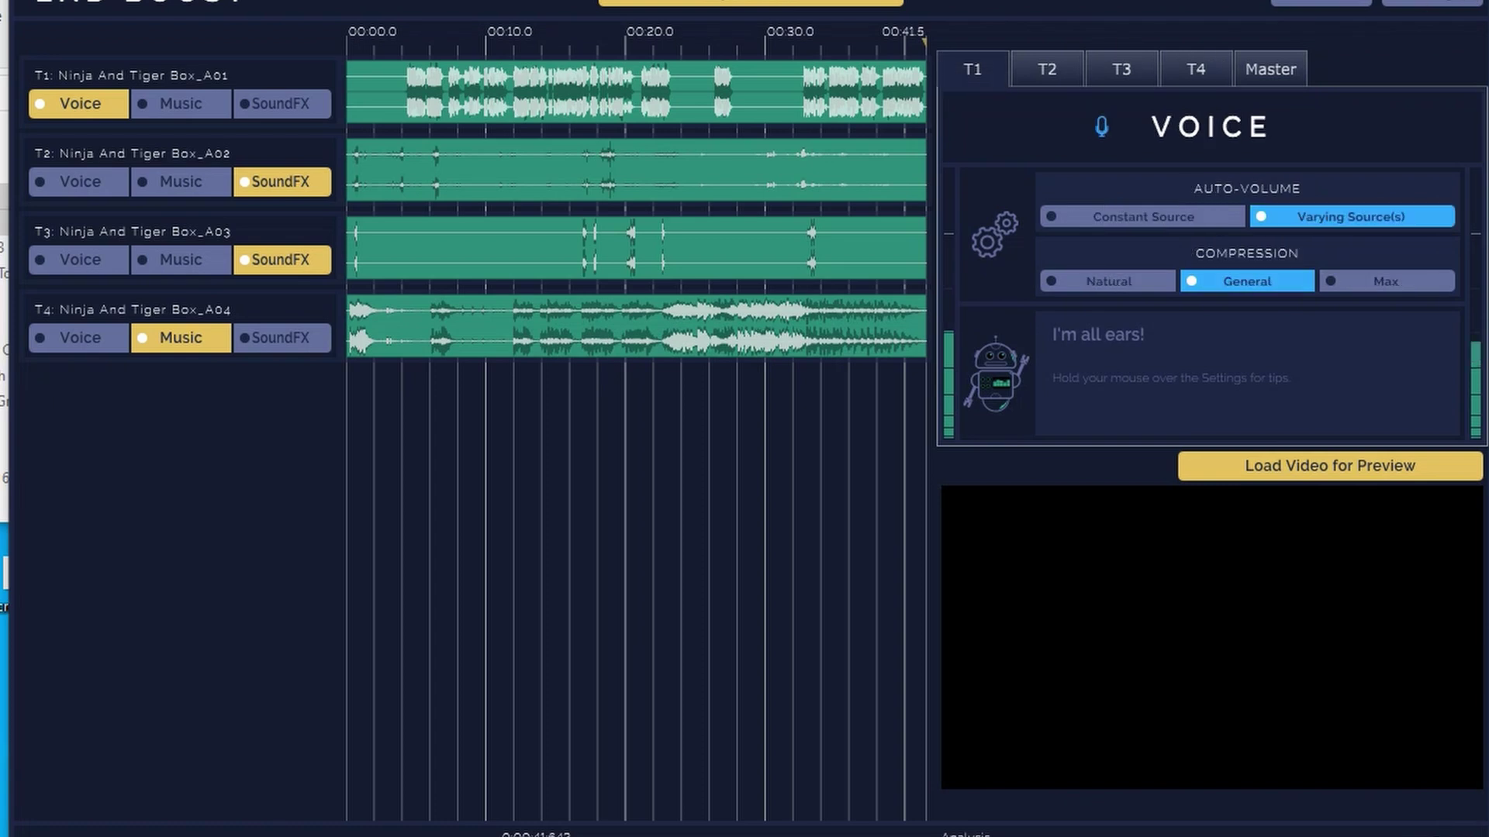
pyautogui.moveTo(1263, 216)
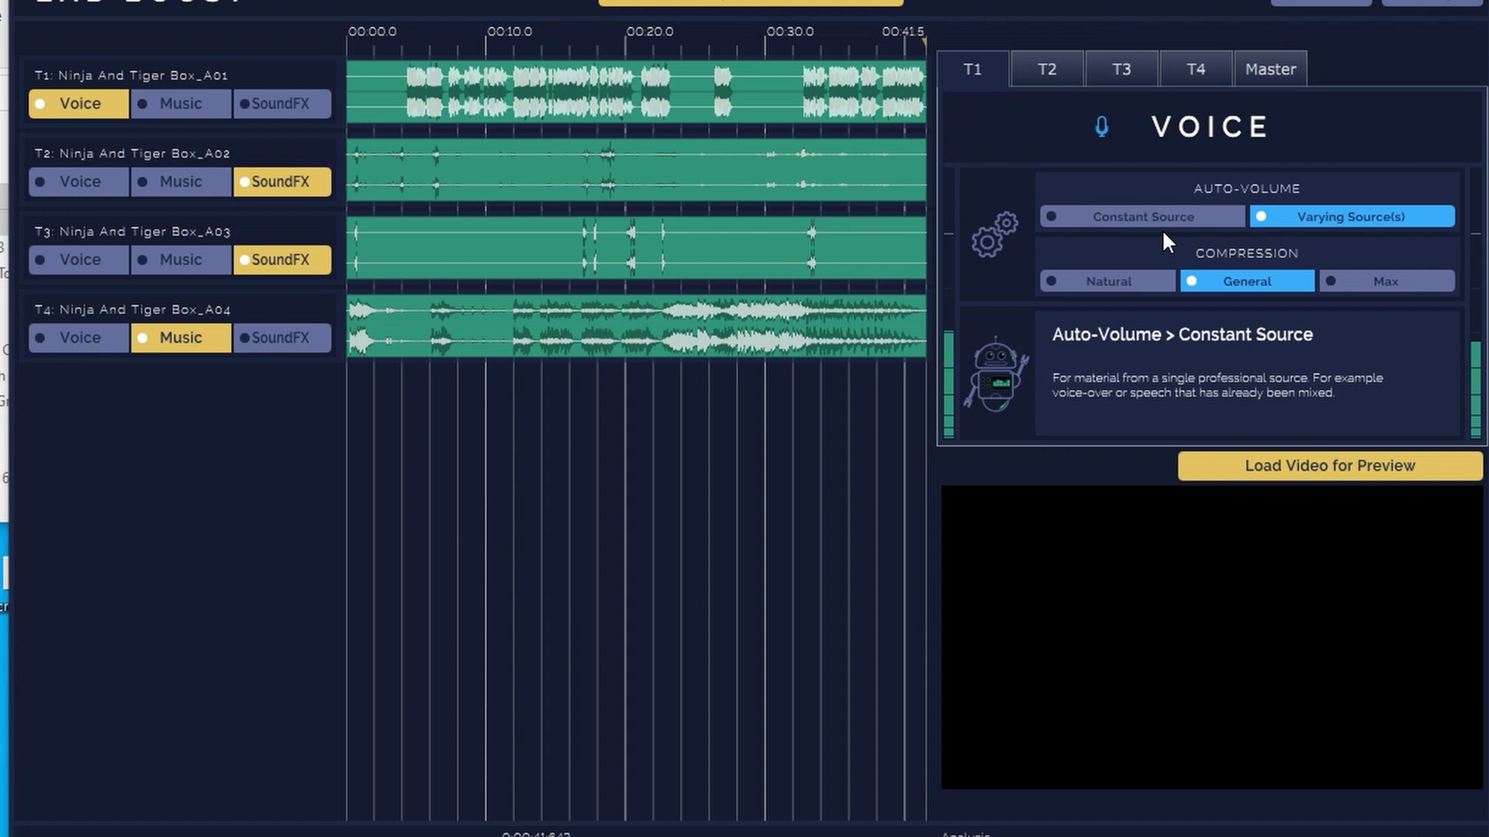
pyautogui.moveTo(1233, 280)
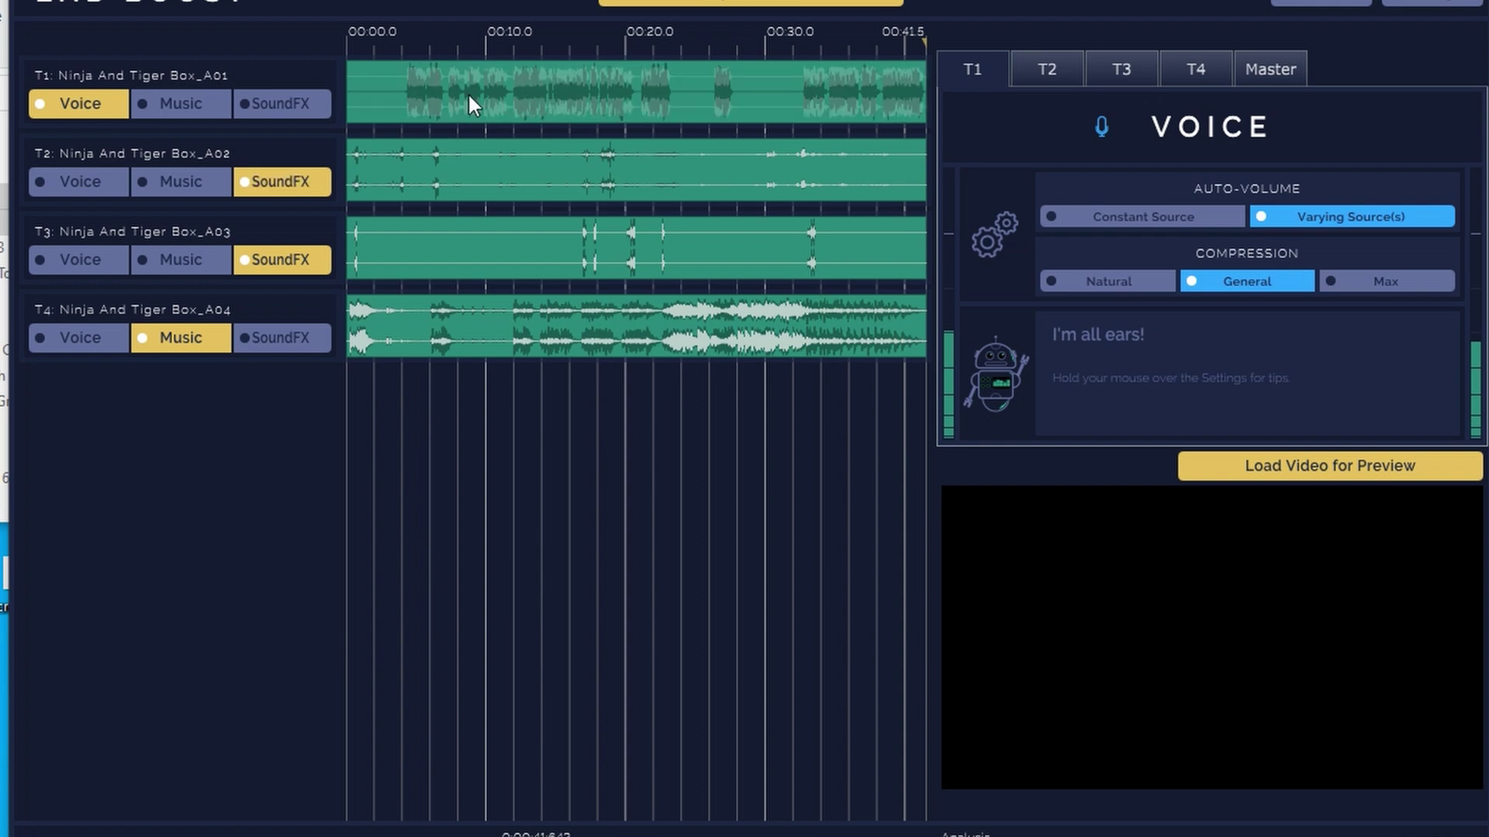
pyautogui.click(1029, 70)
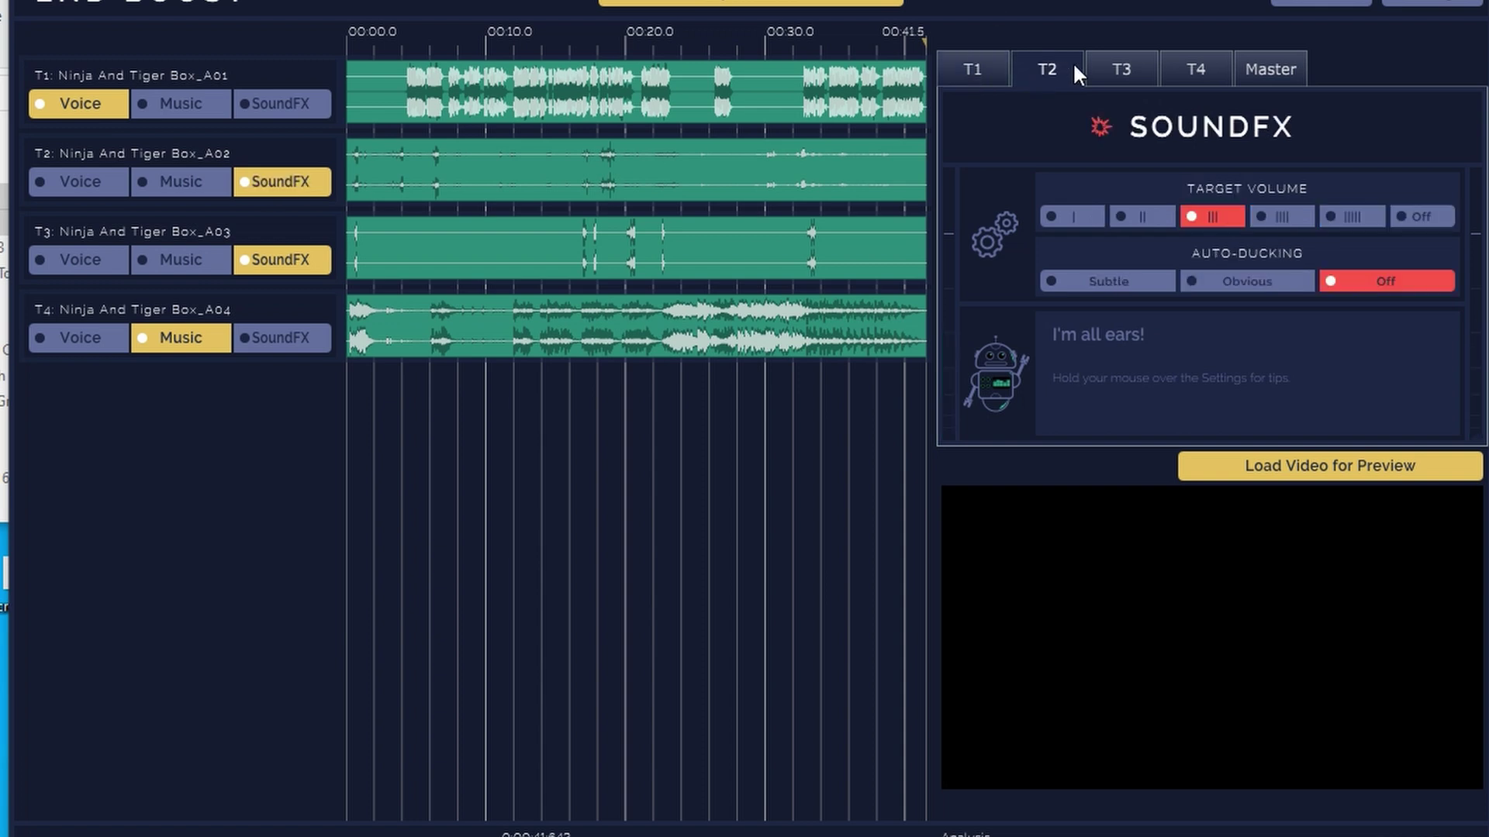
pyautogui.click(1195, 69)
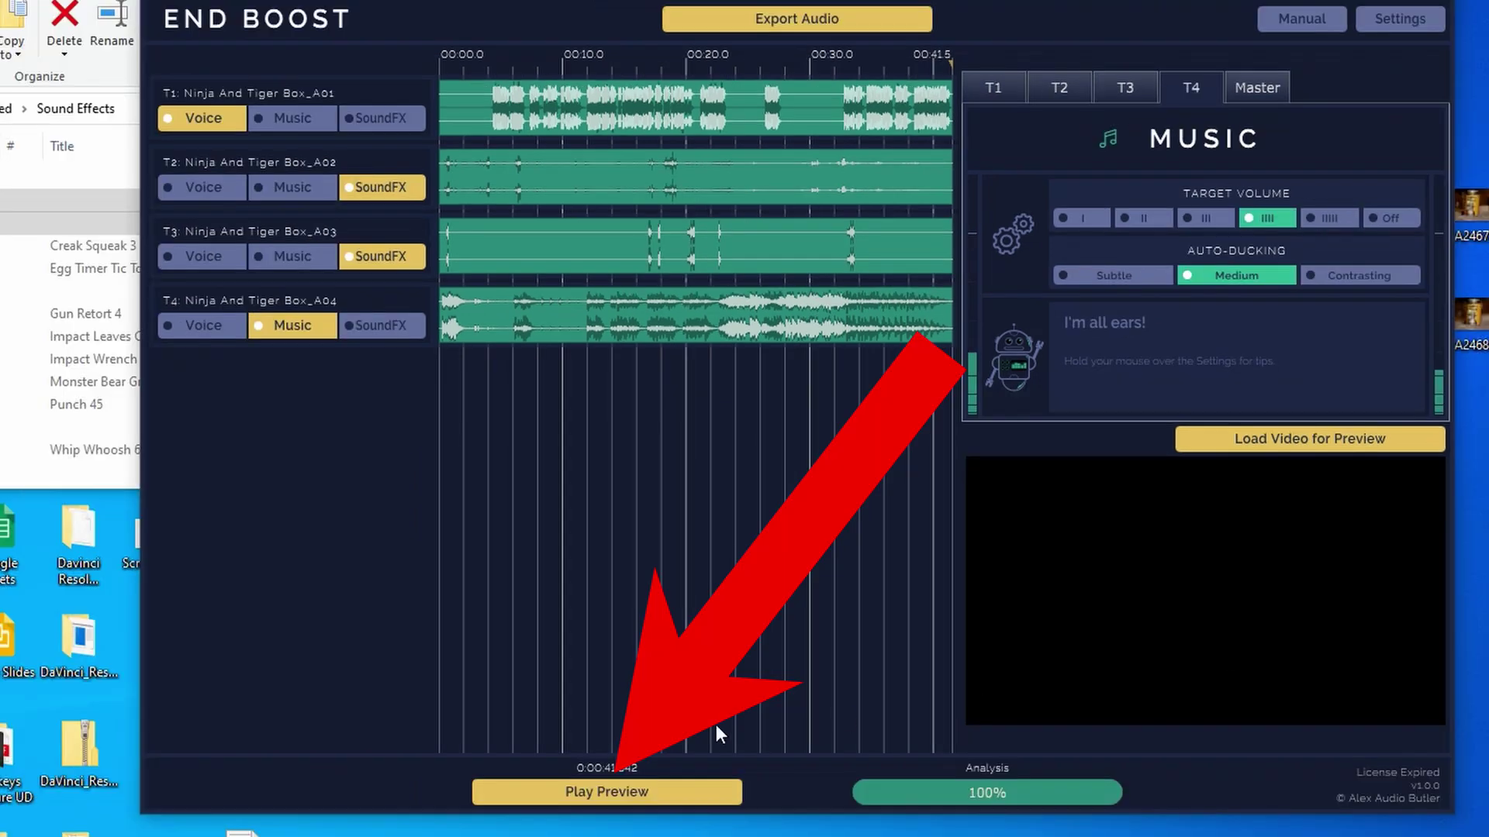
# Play the mix preview and examine the Master compression and export target options, including EBU R128.
pyautogui.click(577, 794)
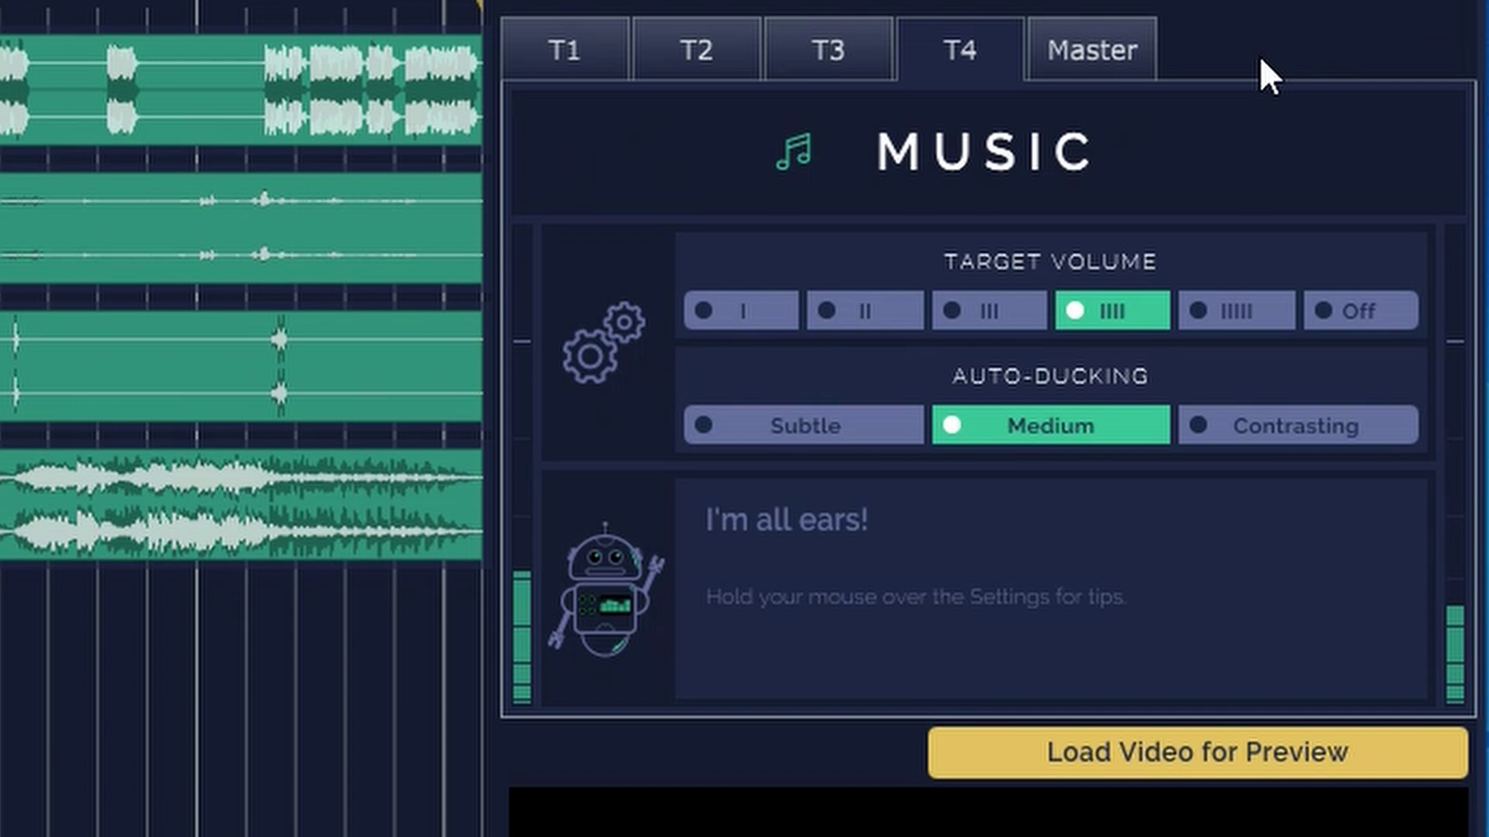
pyautogui.click(1110, 49)
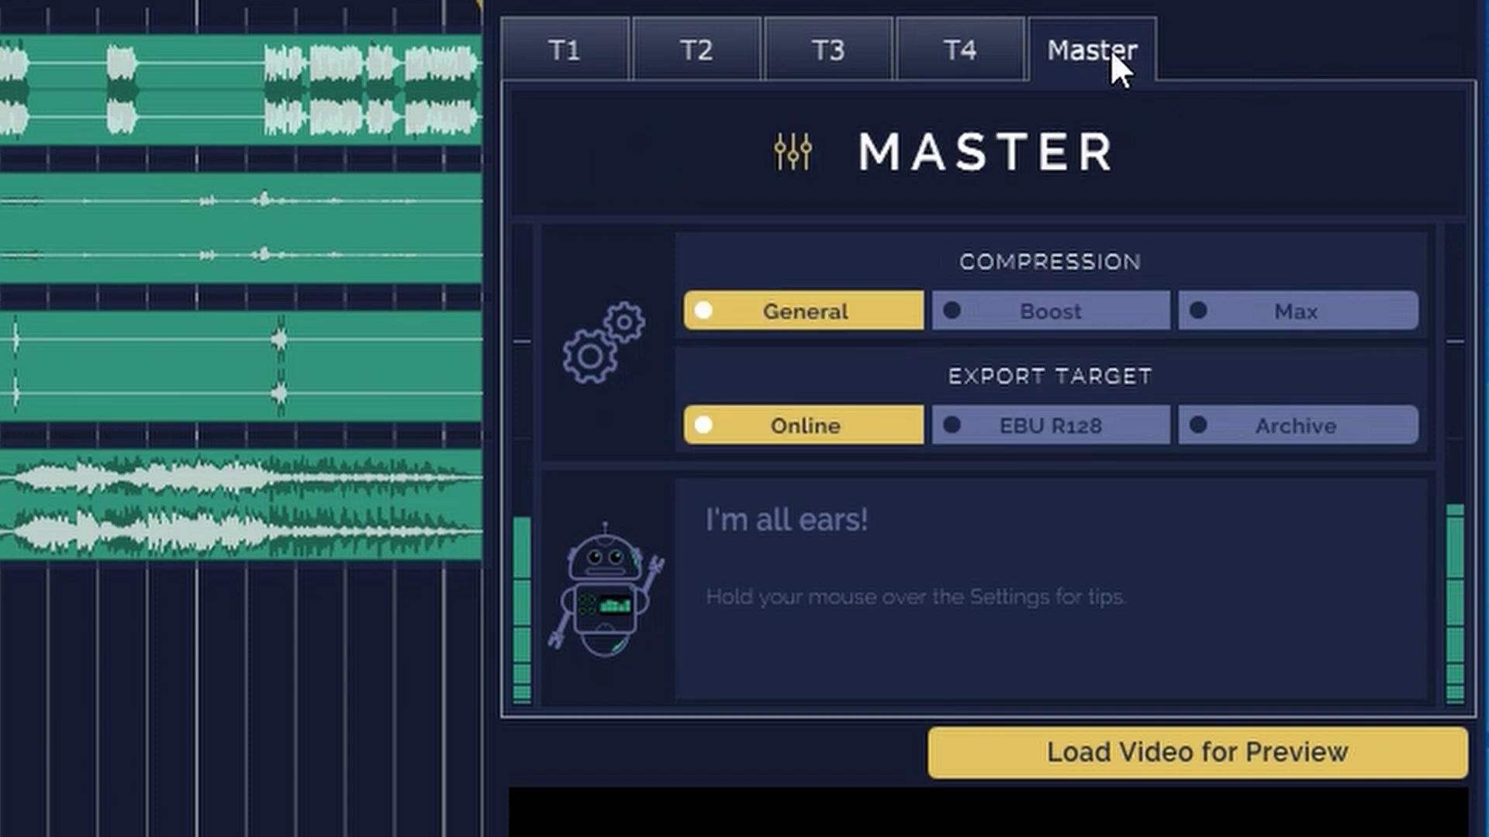
pyautogui.moveTo(1041, 415)
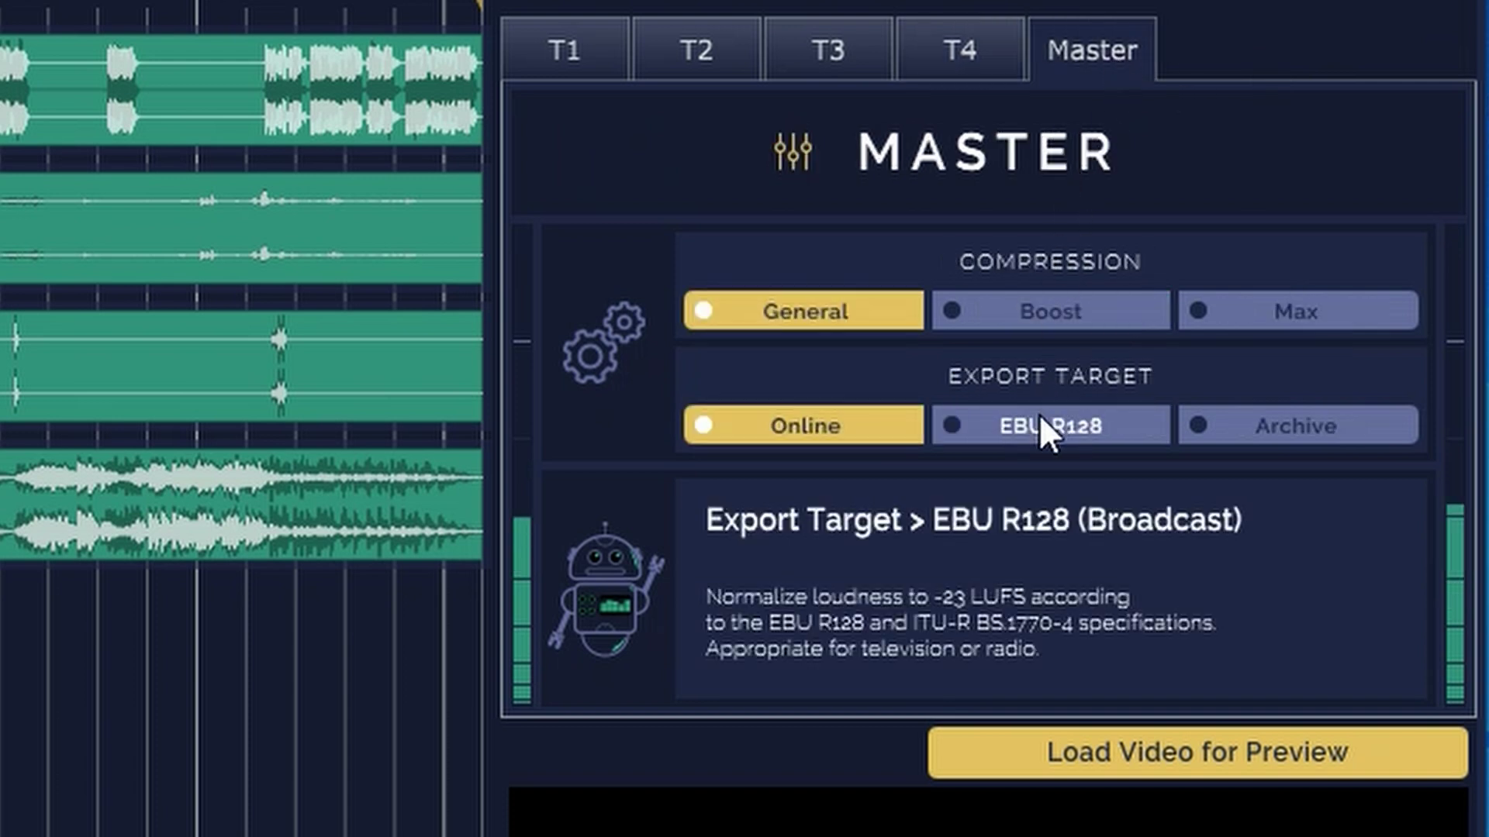
# Examine the Master track's Online and Archive export targets and its Boost and Max compression options.
pyautogui.moveTo(860, 430)
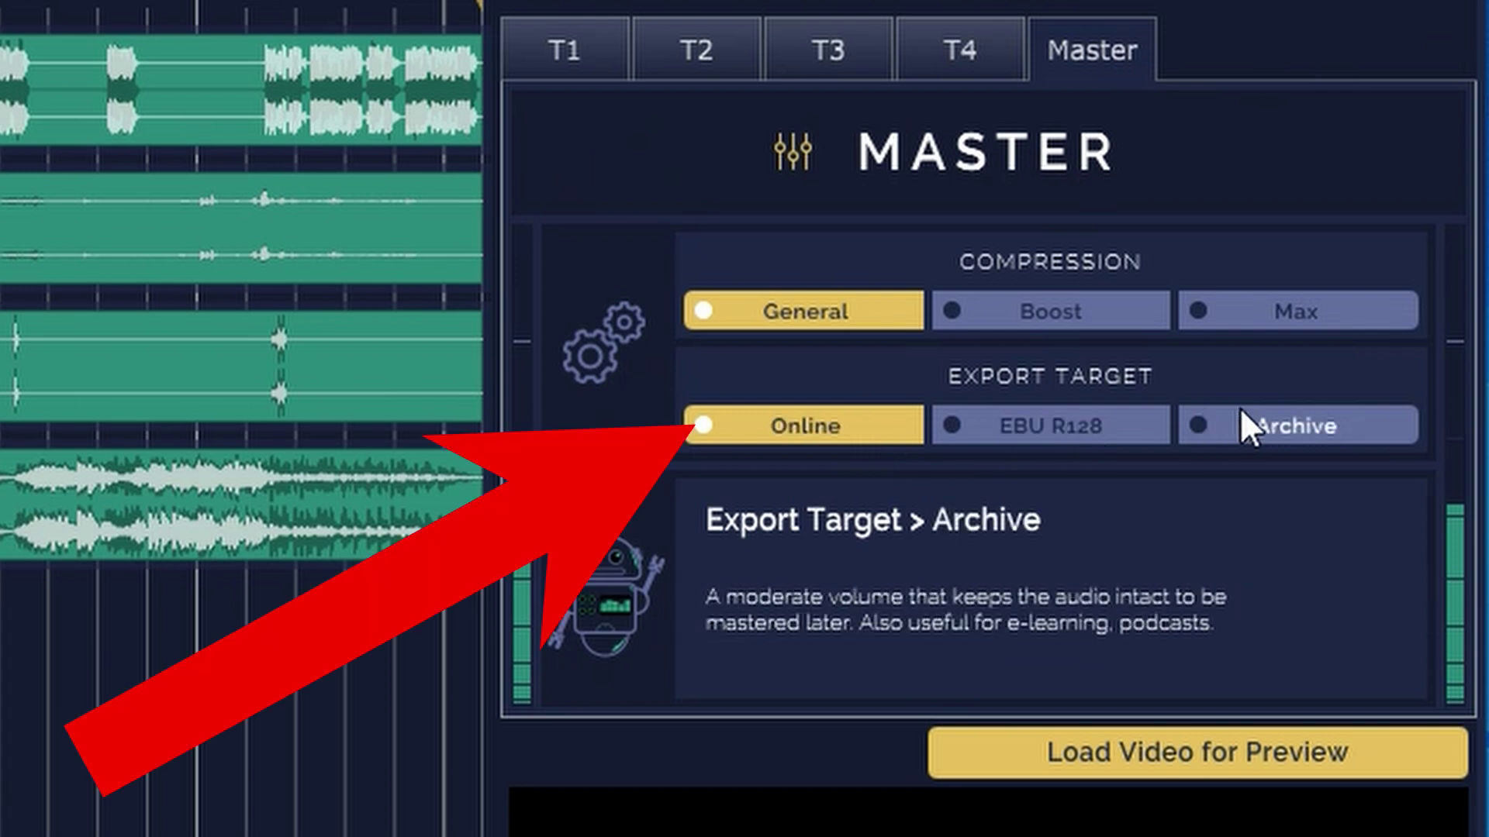
pyautogui.moveTo(1253, 310)
pyautogui.moveTo(1077, 310)
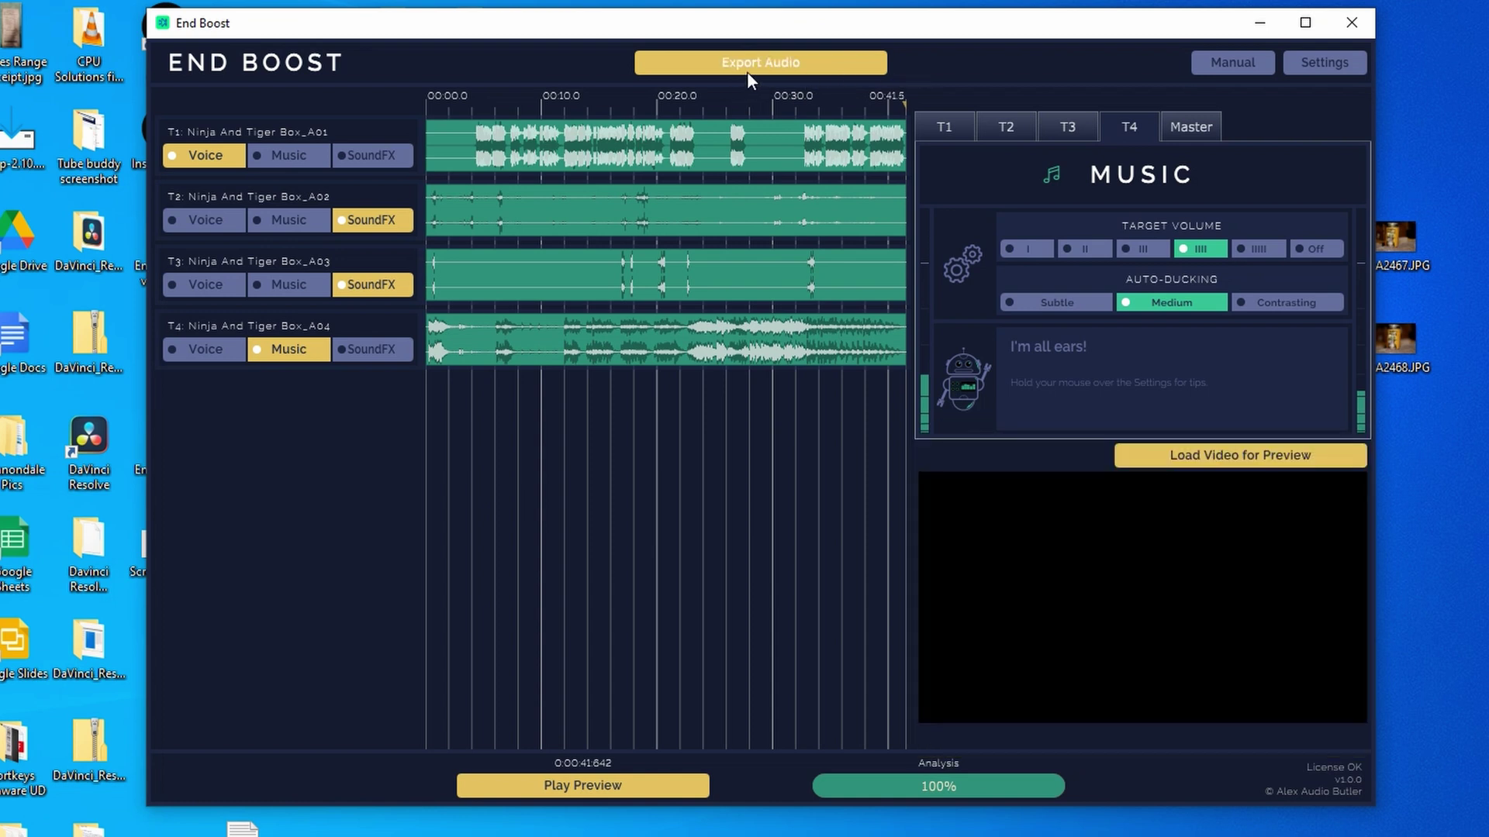
# Start exporting the mixed audio as a WAV file and browse up out of the Garage Next Door folder for an export location.
pyautogui.click(737, 68)
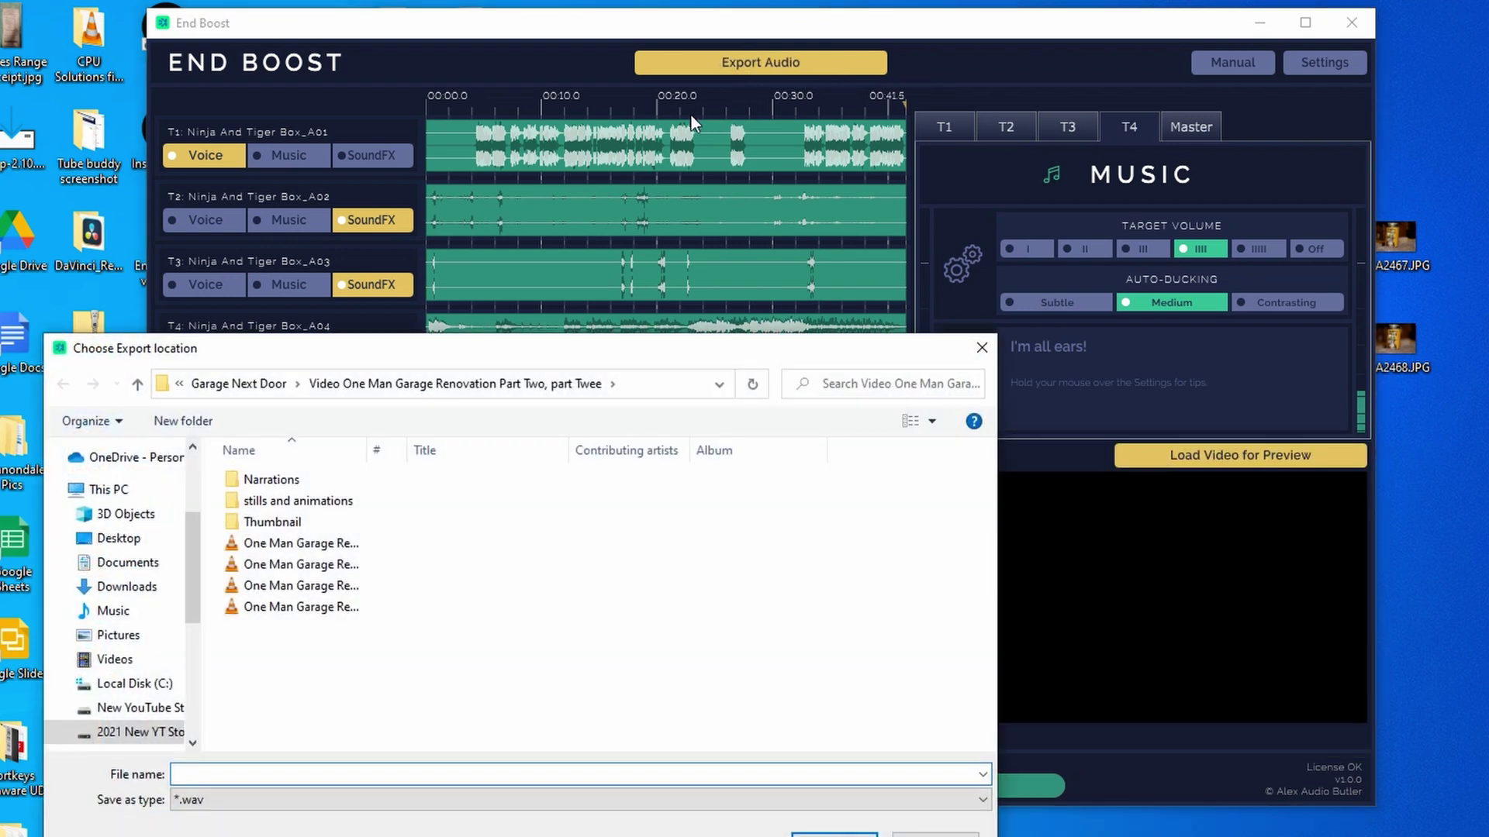
pyautogui.click(138, 385)
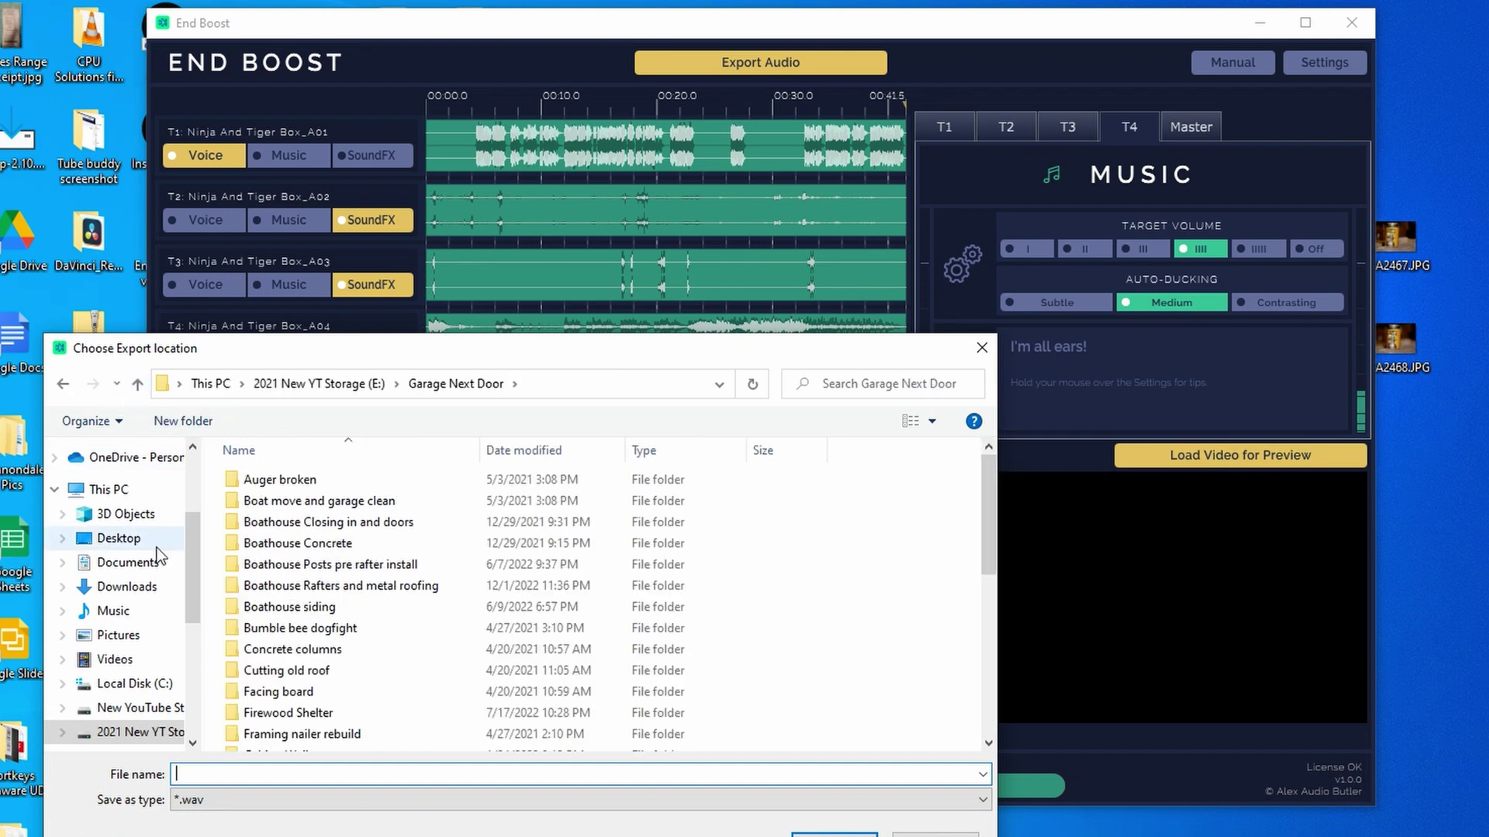
pyautogui.scroll(-4, 301, 620)
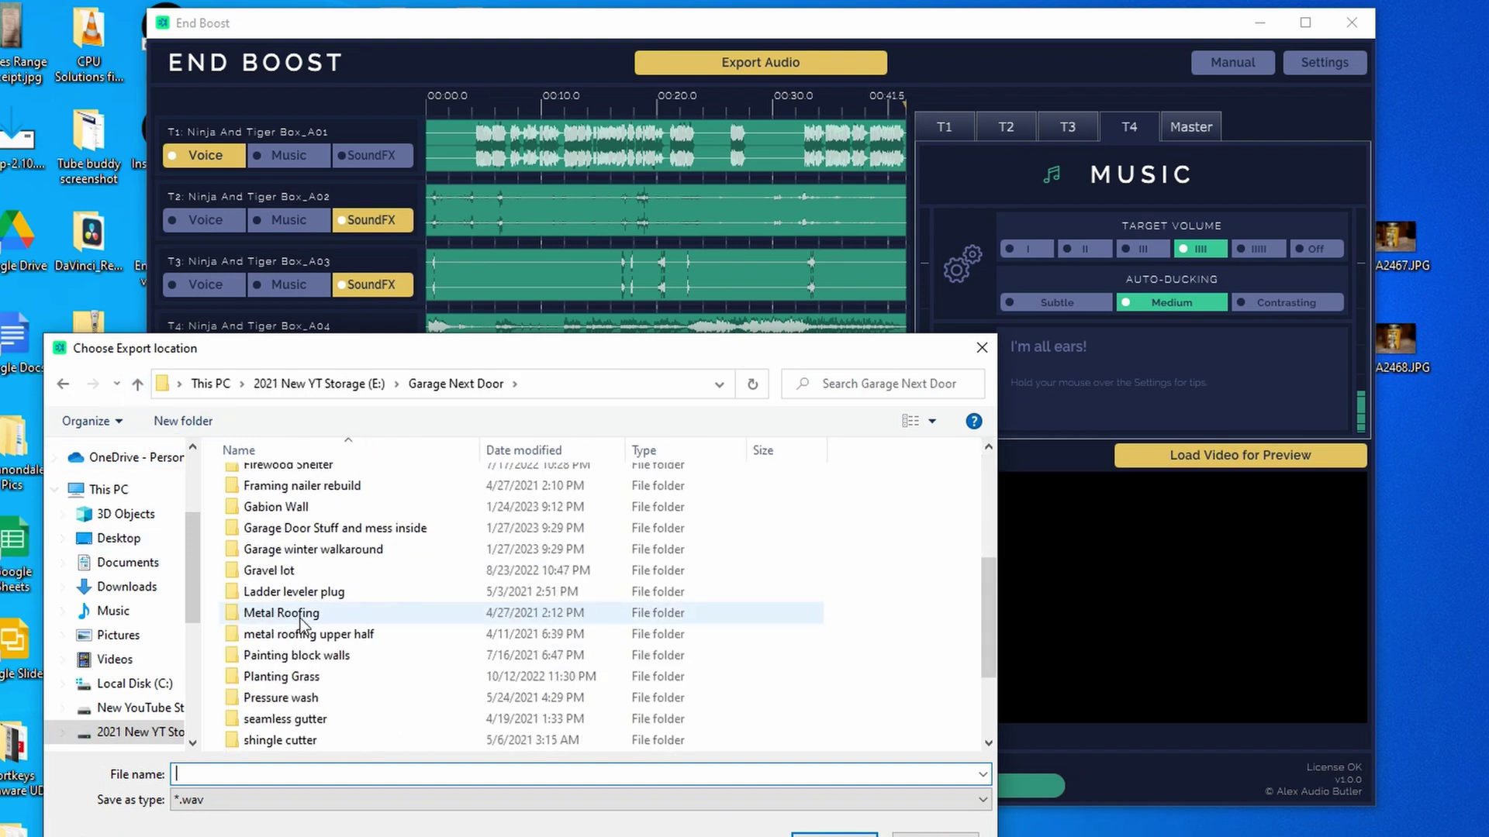
pyautogui.click(136, 385)
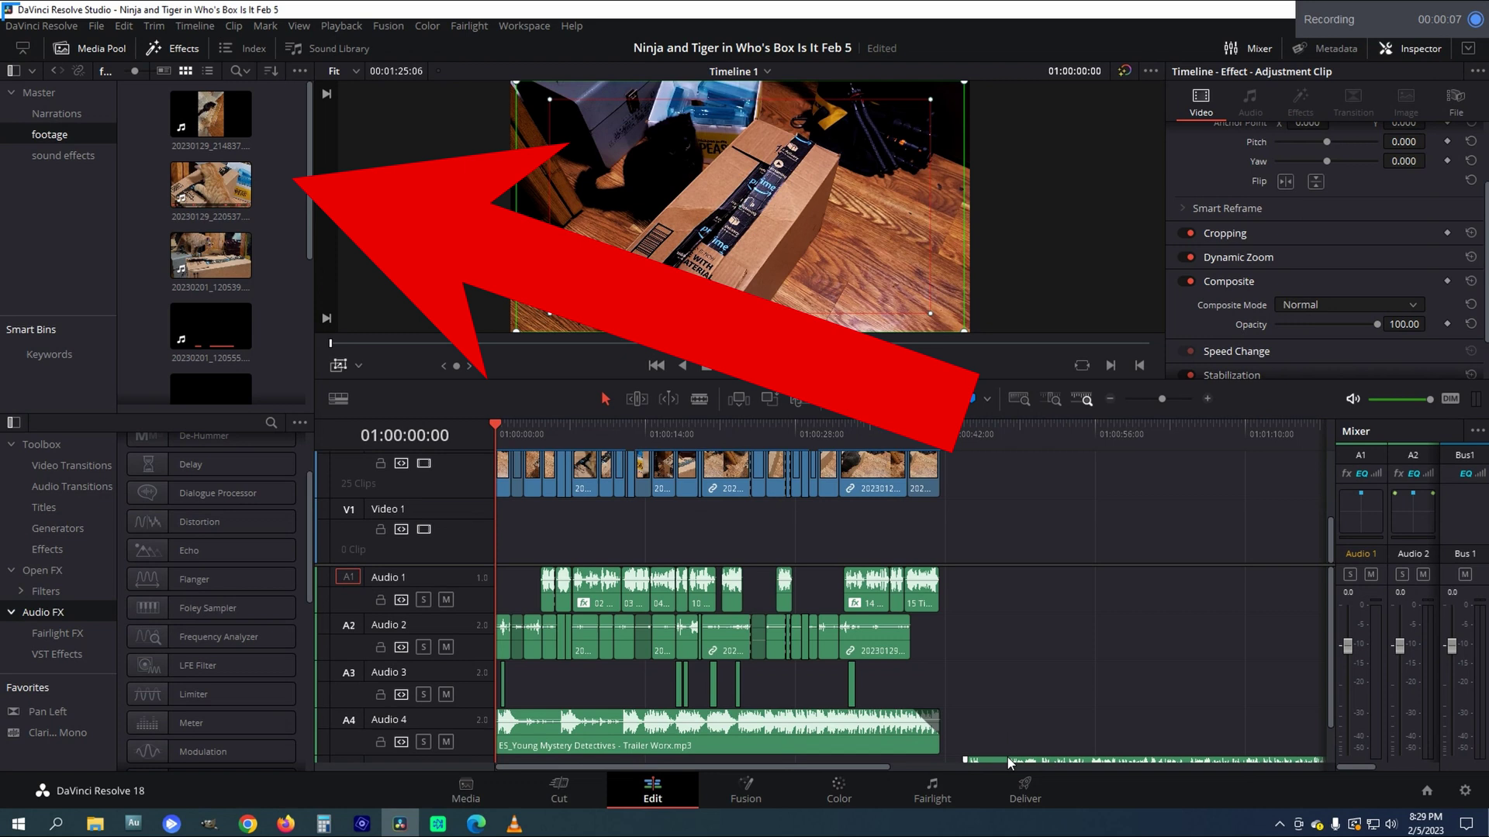
# In DaVinci Resolve, place Cat Video Mixed.wav on a new Audio 5 track at the timeline start and mute Audio 4, Audio 3 and Audio 2.
pyautogui.moveTo(1003, 757); pyautogui.dragTo(535, 743)
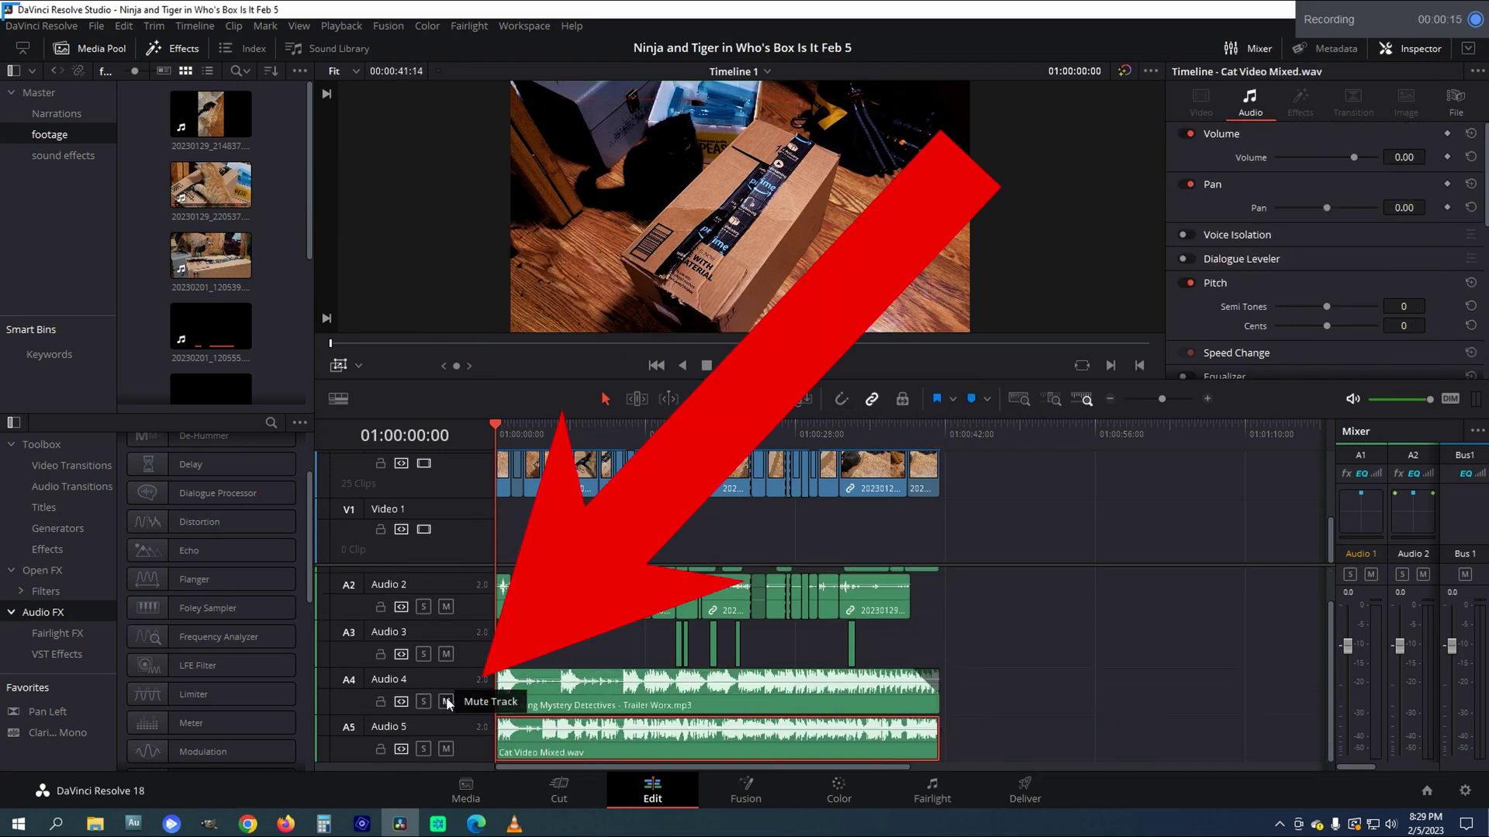
pyautogui.click(447, 702)
pyautogui.click(446, 655)
pyautogui.click(446, 609)
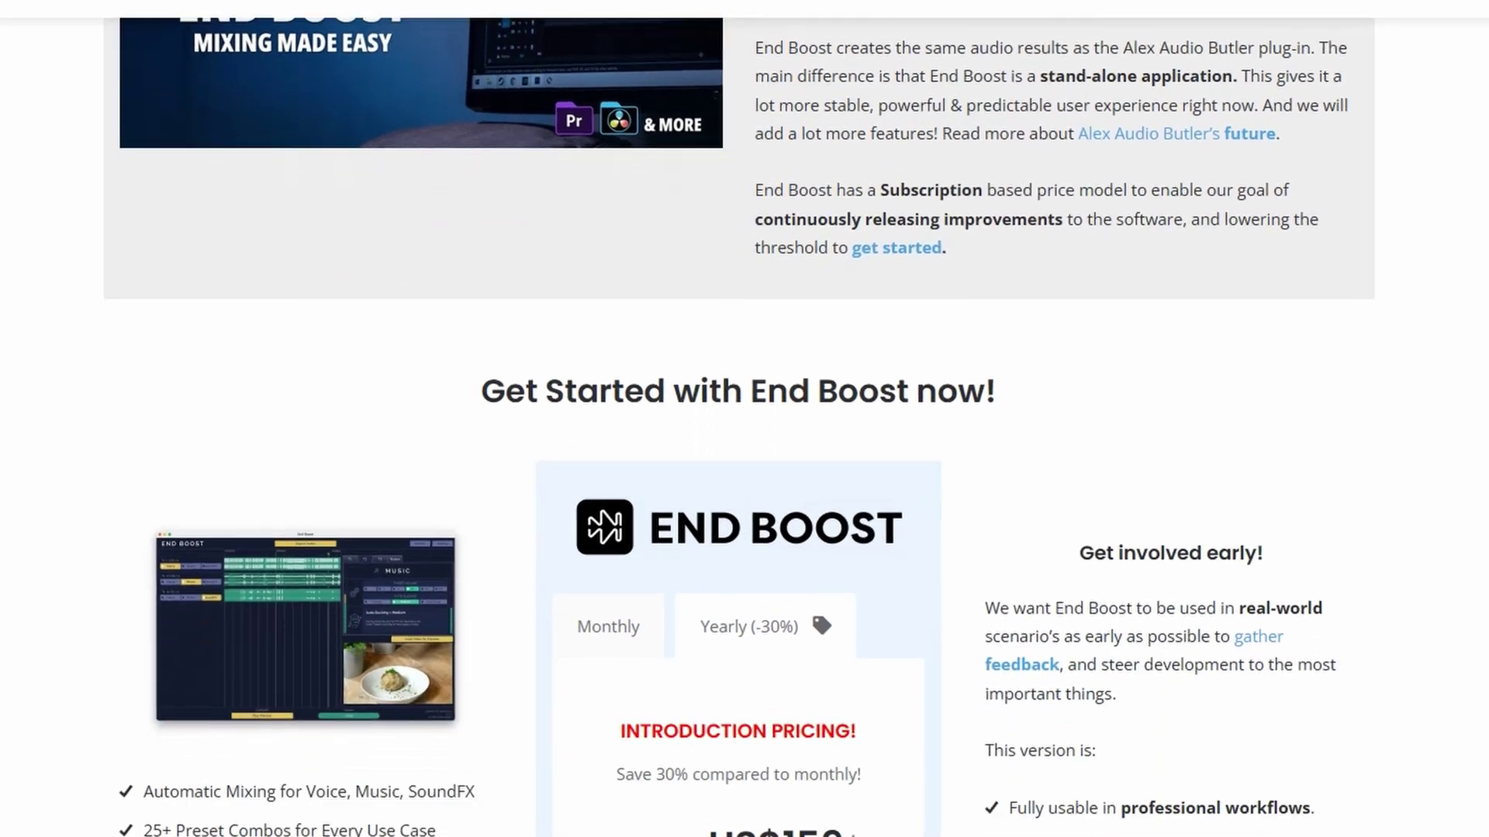
# Review the End Boost subscription pricing and 7-day trial offer on the product web page.
pyautogui.scroll(-5, 744, 419)
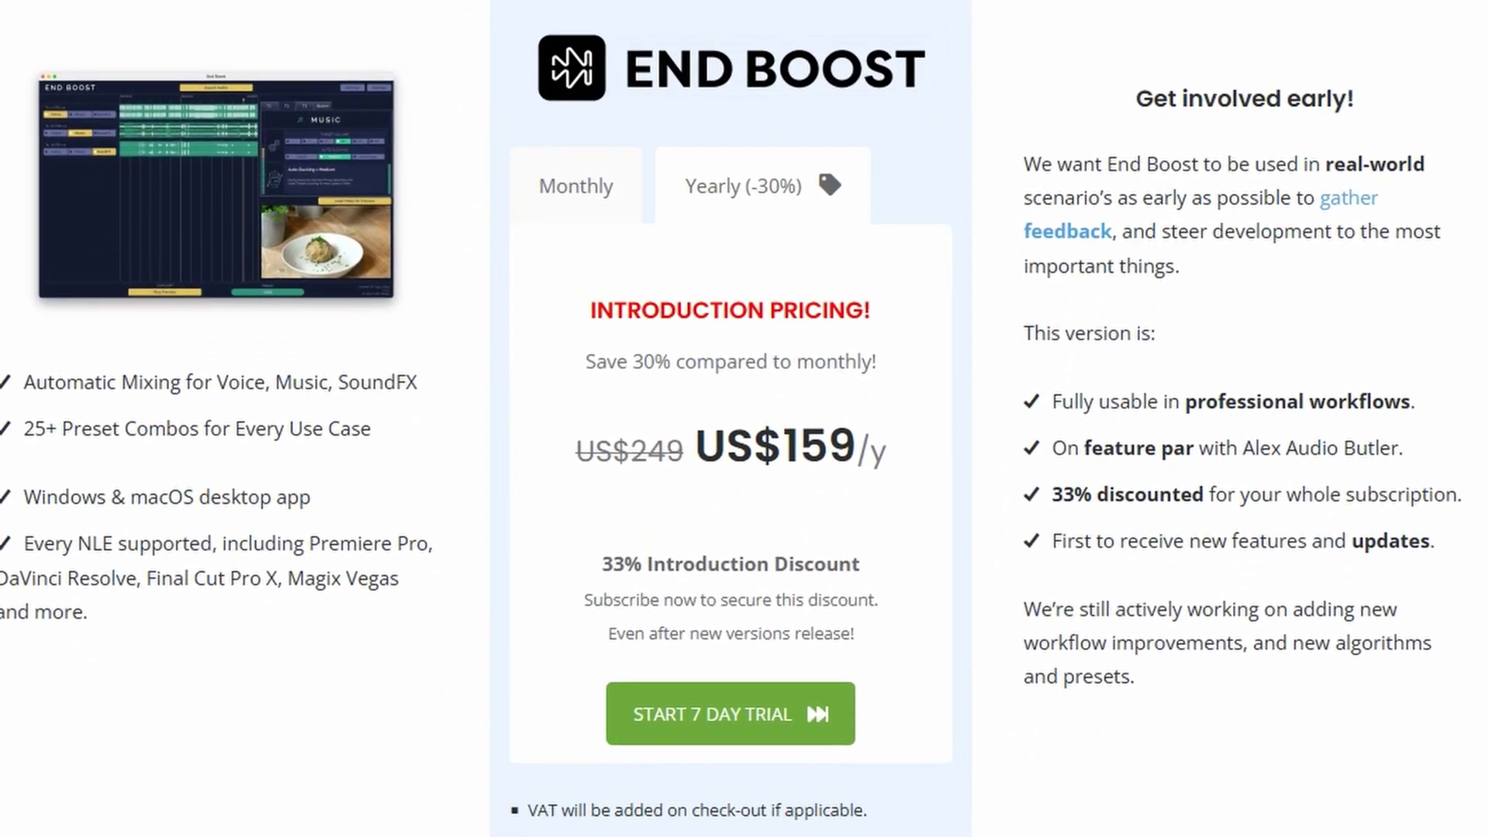
pyautogui.scroll(-3, 744, 419)
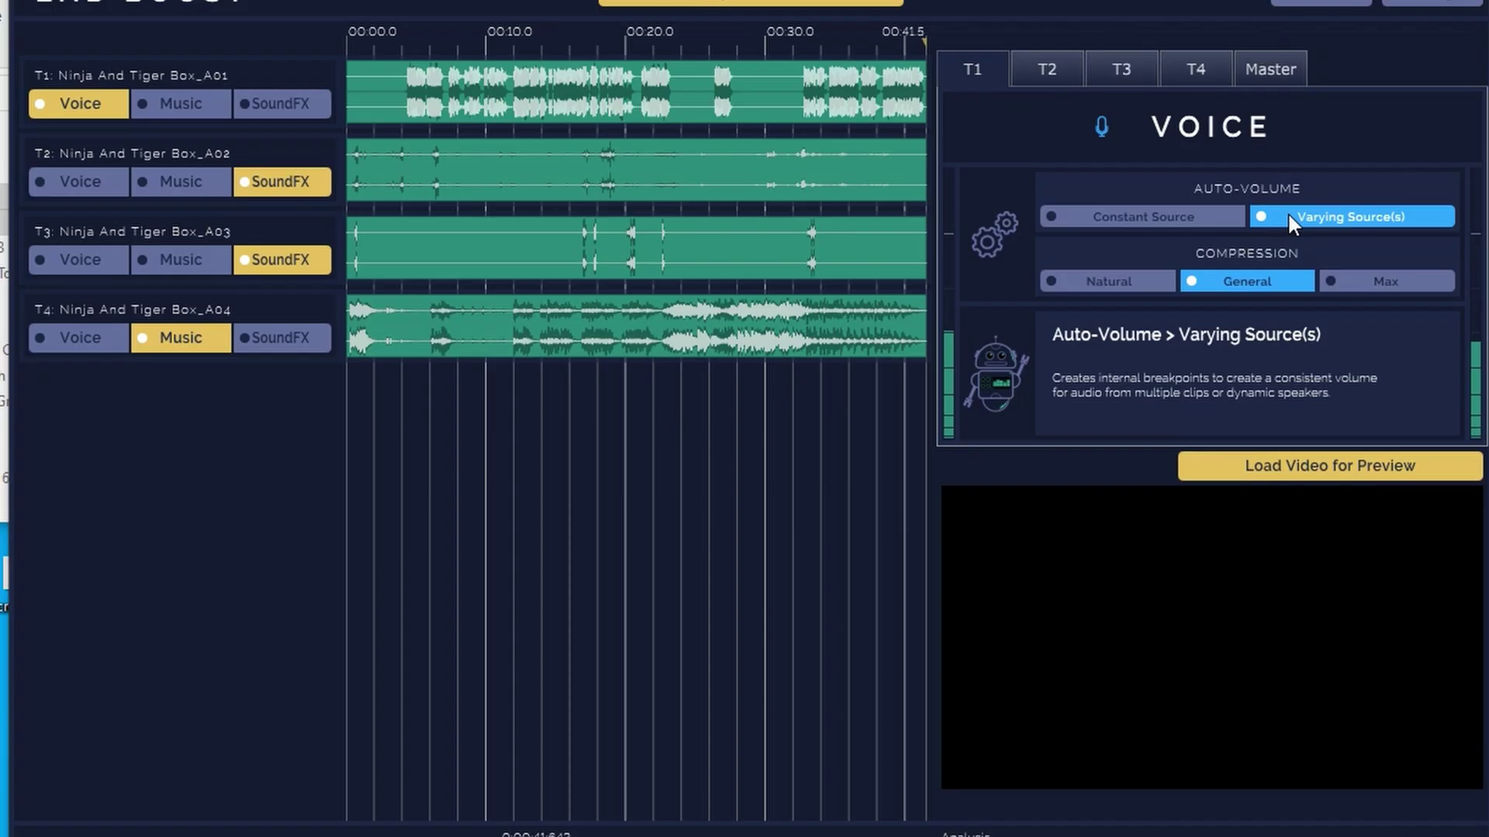
# In End Boost, compare T1's Constant Source and Varying Source(s) auto-volume options and its Natural and General compression options.
pyautogui.moveTo(1175, 219)
pyautogui.moveTo(1140, 278)
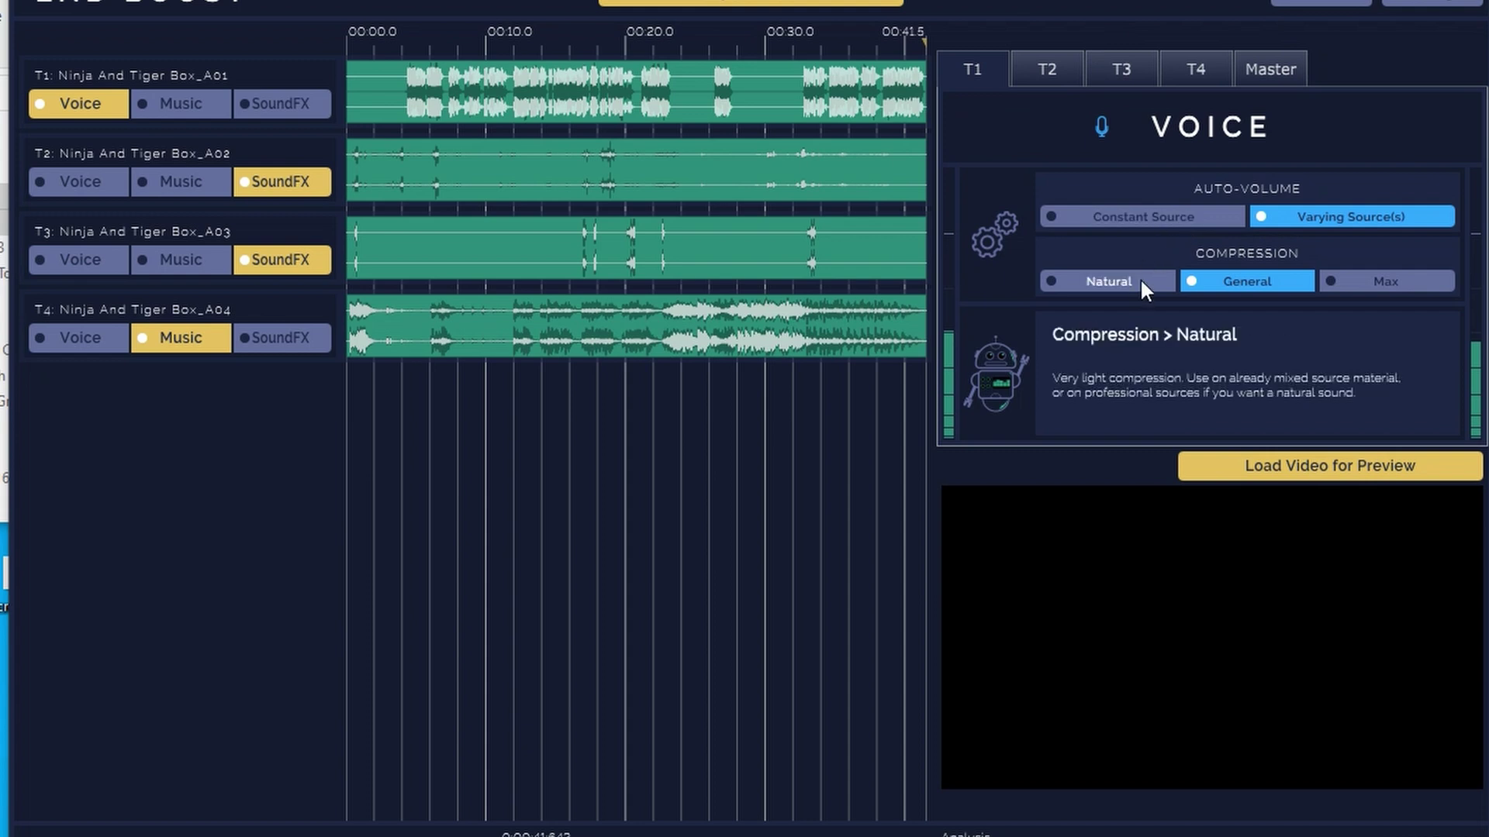
pyautogui.moveTo(1231, 273)
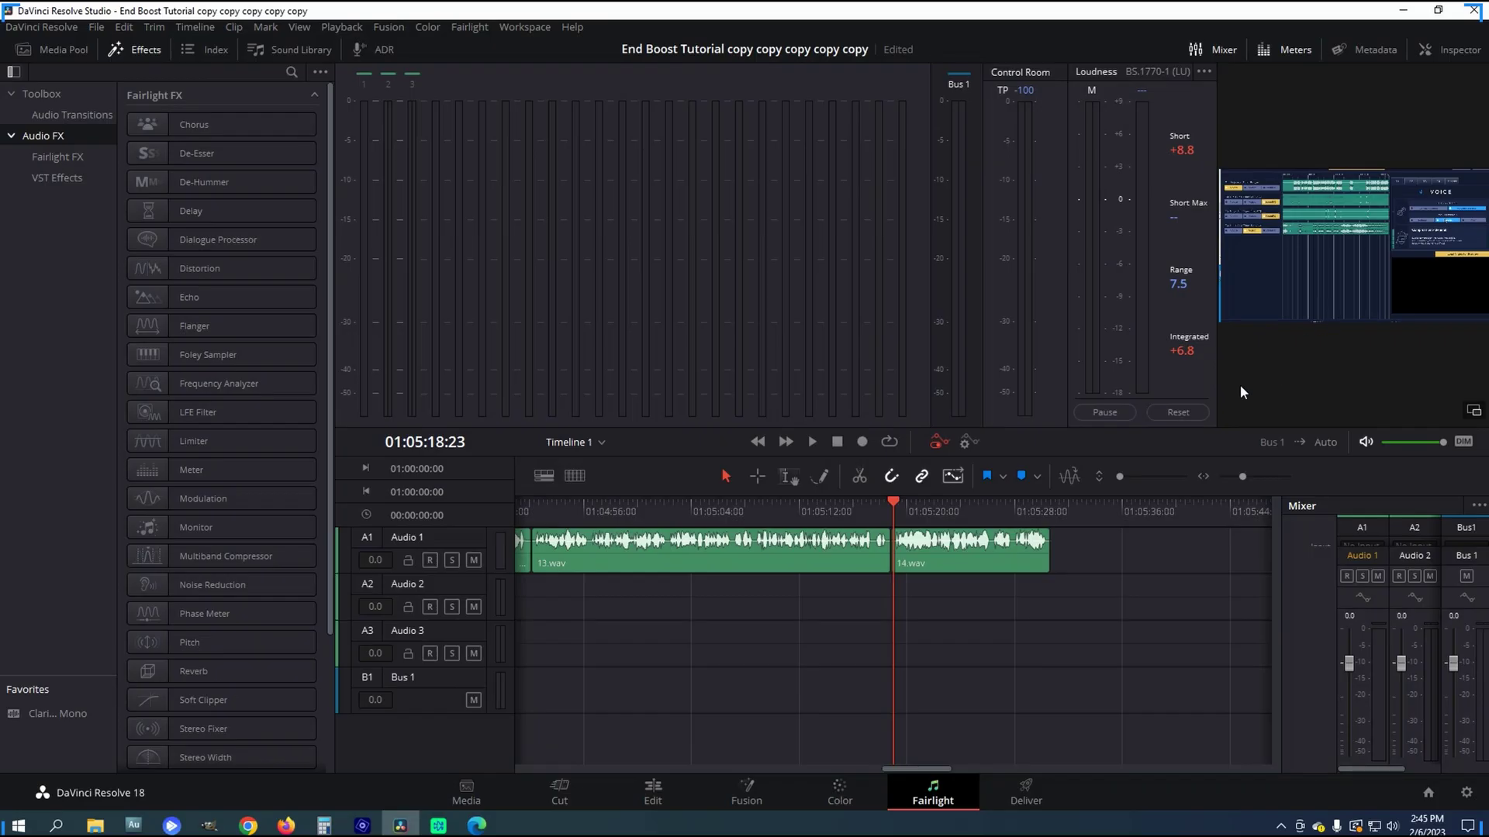
# In DaVinci Resolve's Fairlight page, play the 14.wav narration clip on Audio 1 to check its levels.
pyautogui.click(810, 442)
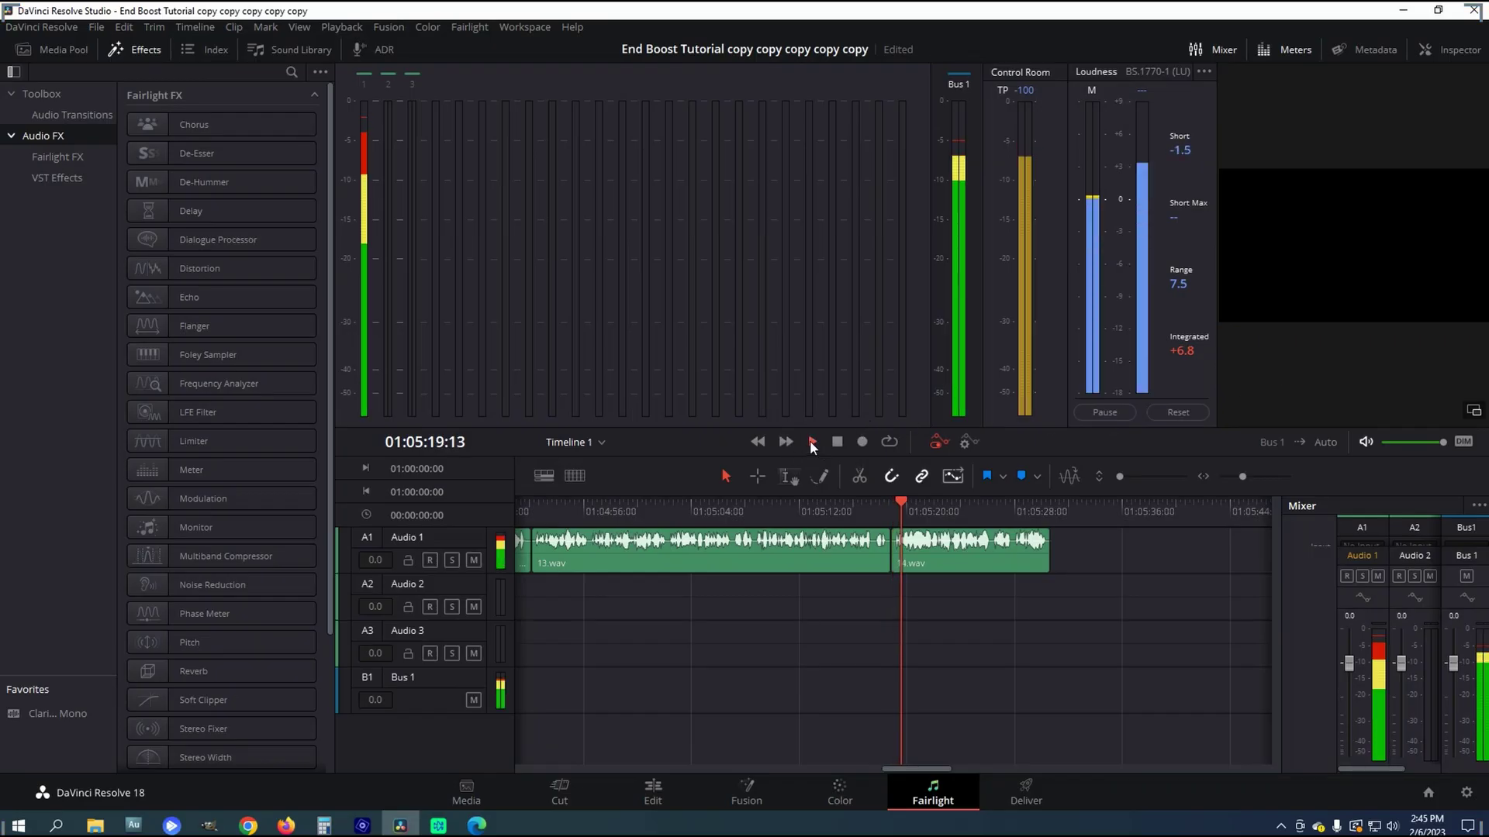